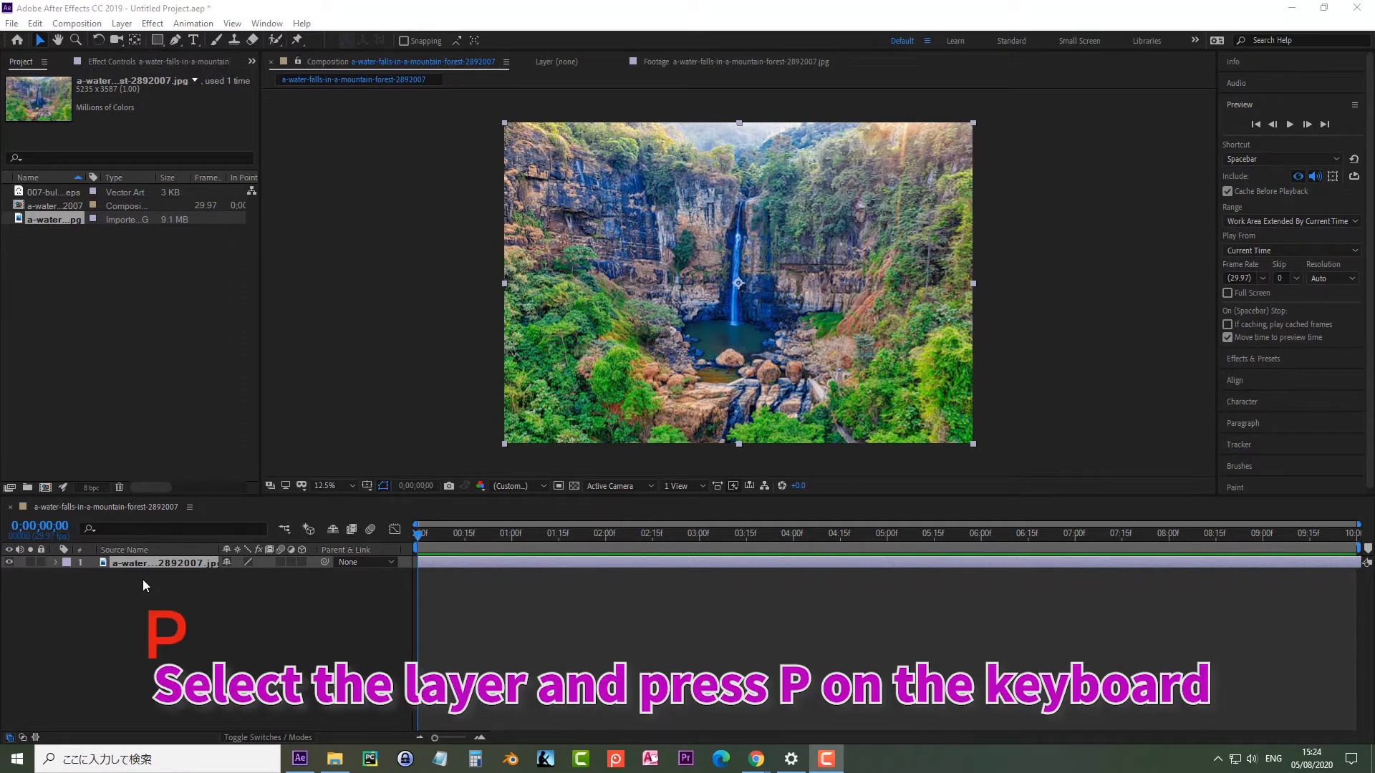
- Reveal only the Position property of the waterfall image layer, try adding an expression to it, and undo the addition
click(114, 564)
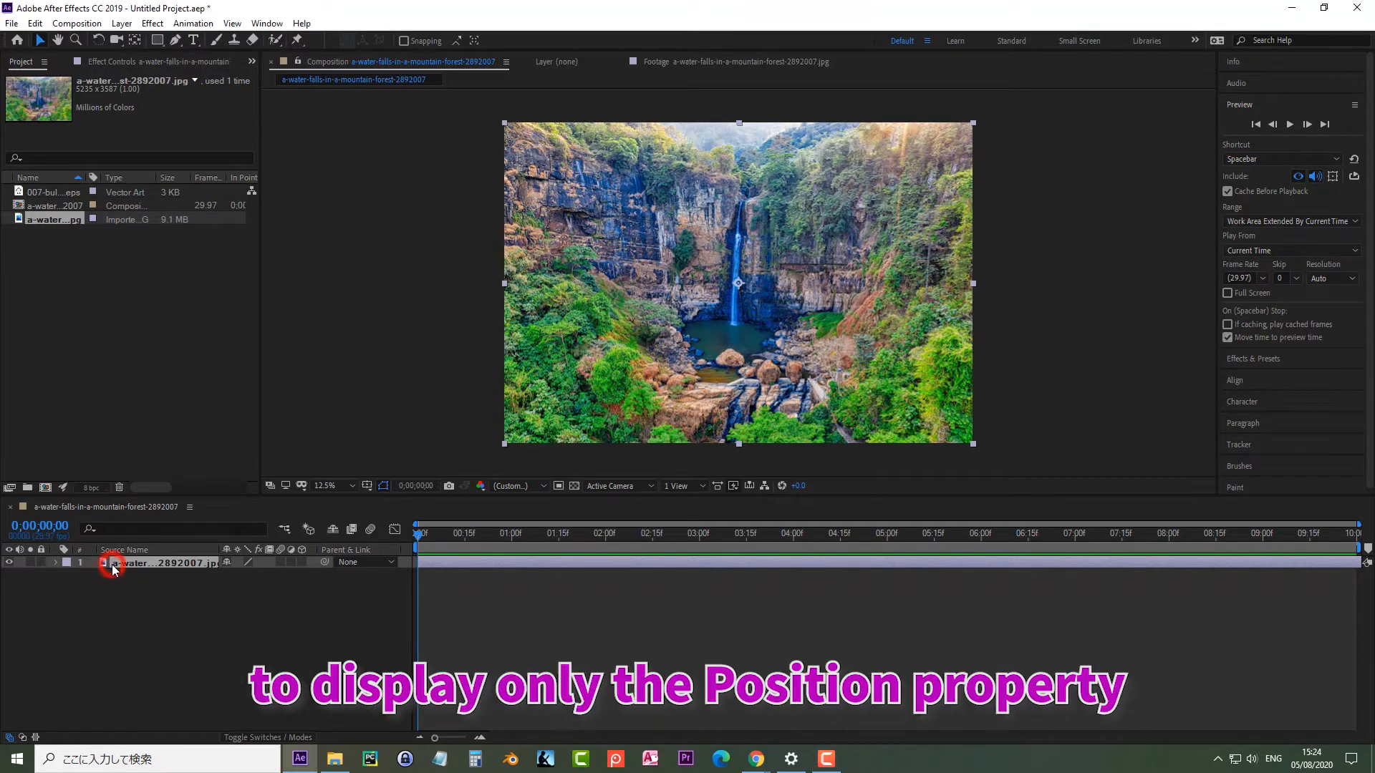
key(p)
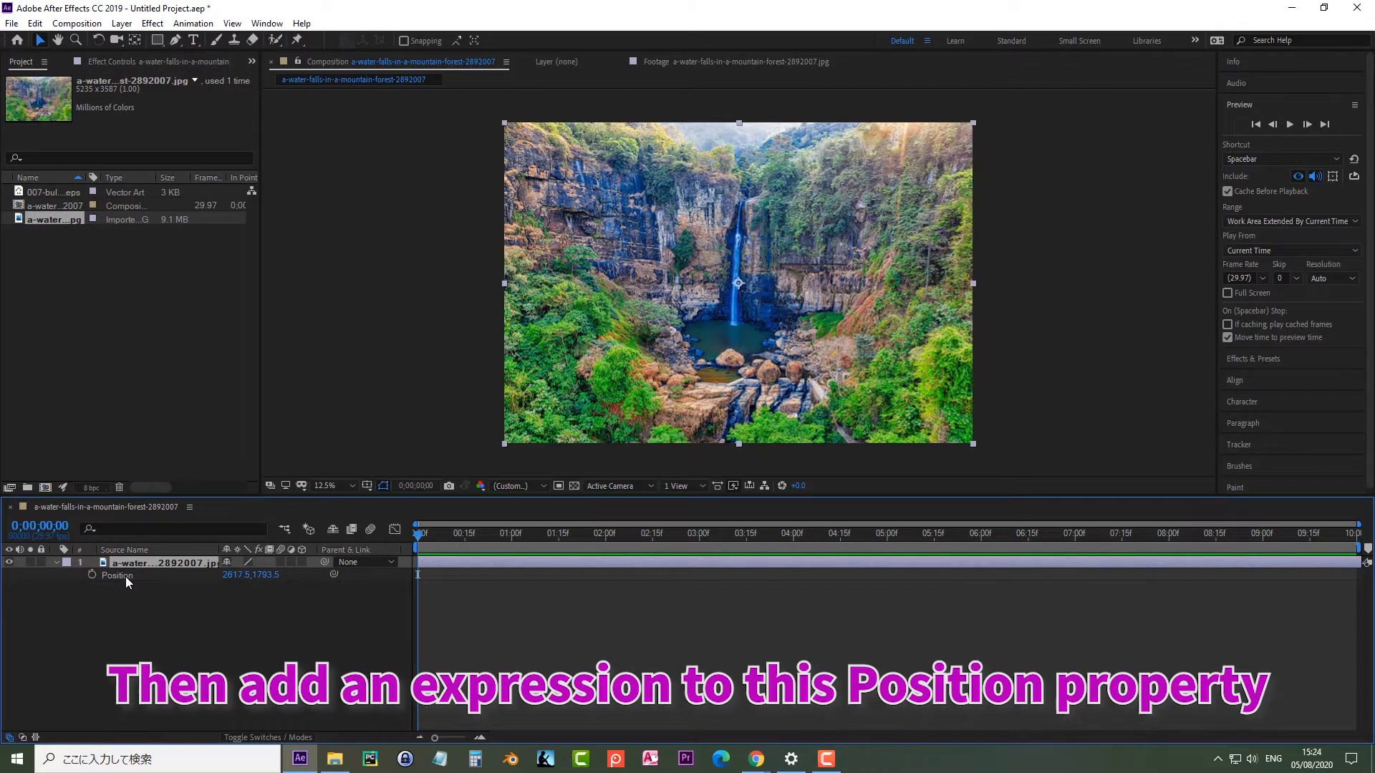
click(126, 577)
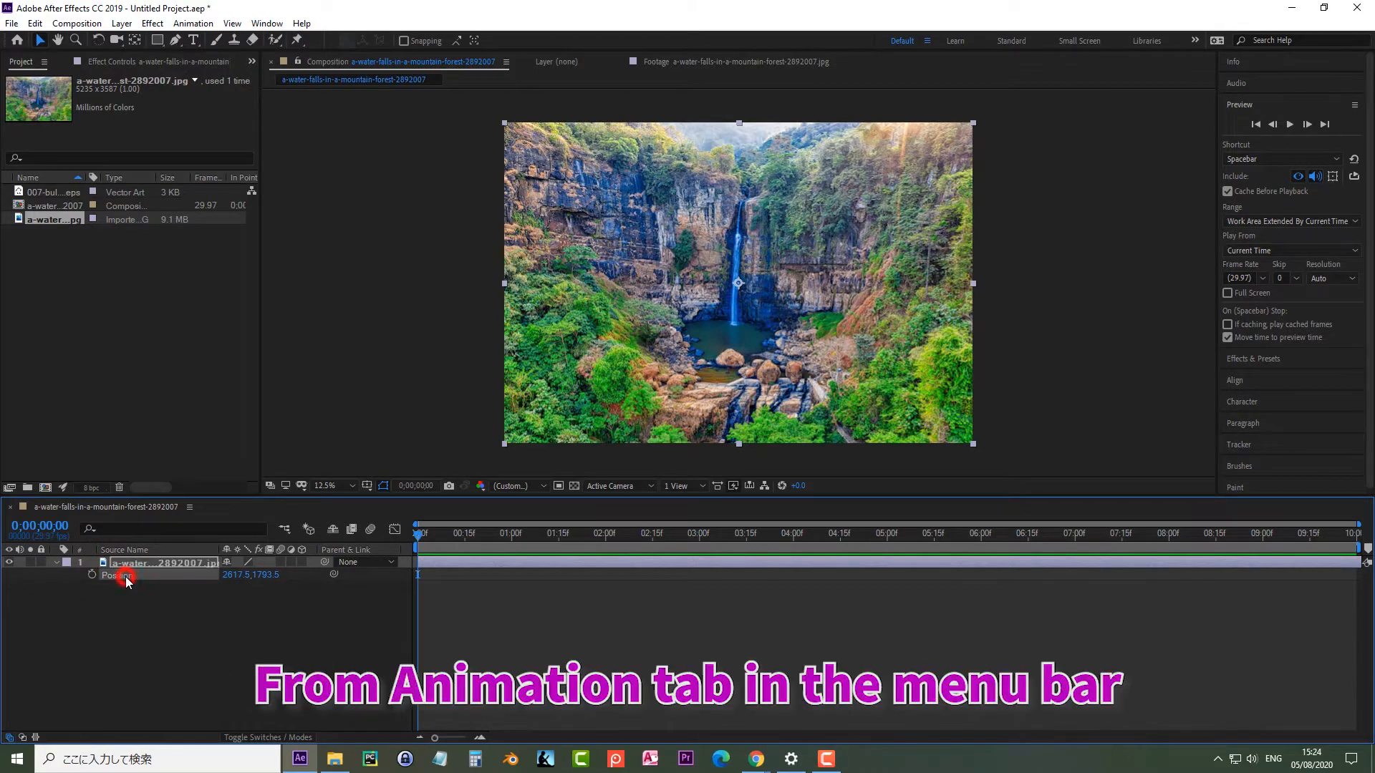
click(176, 23)
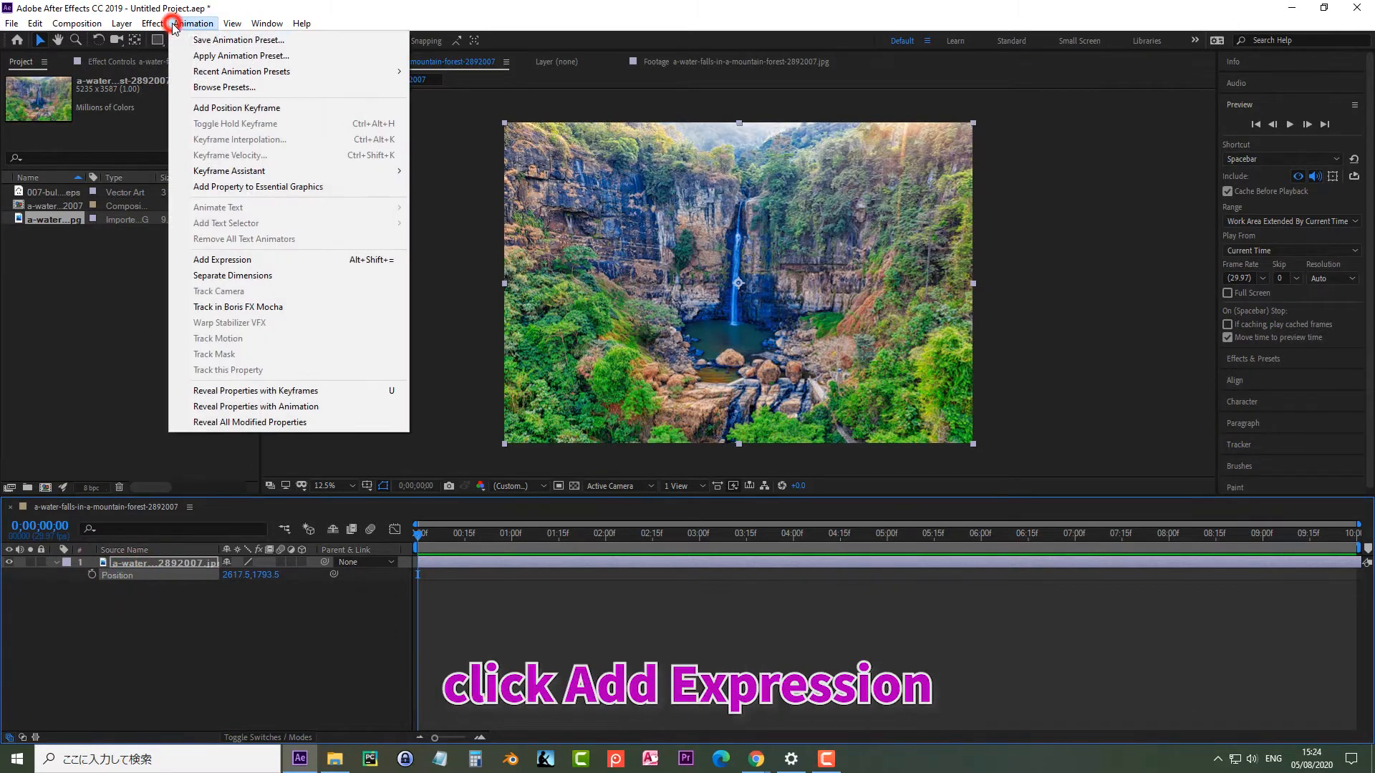
click(282, 259)
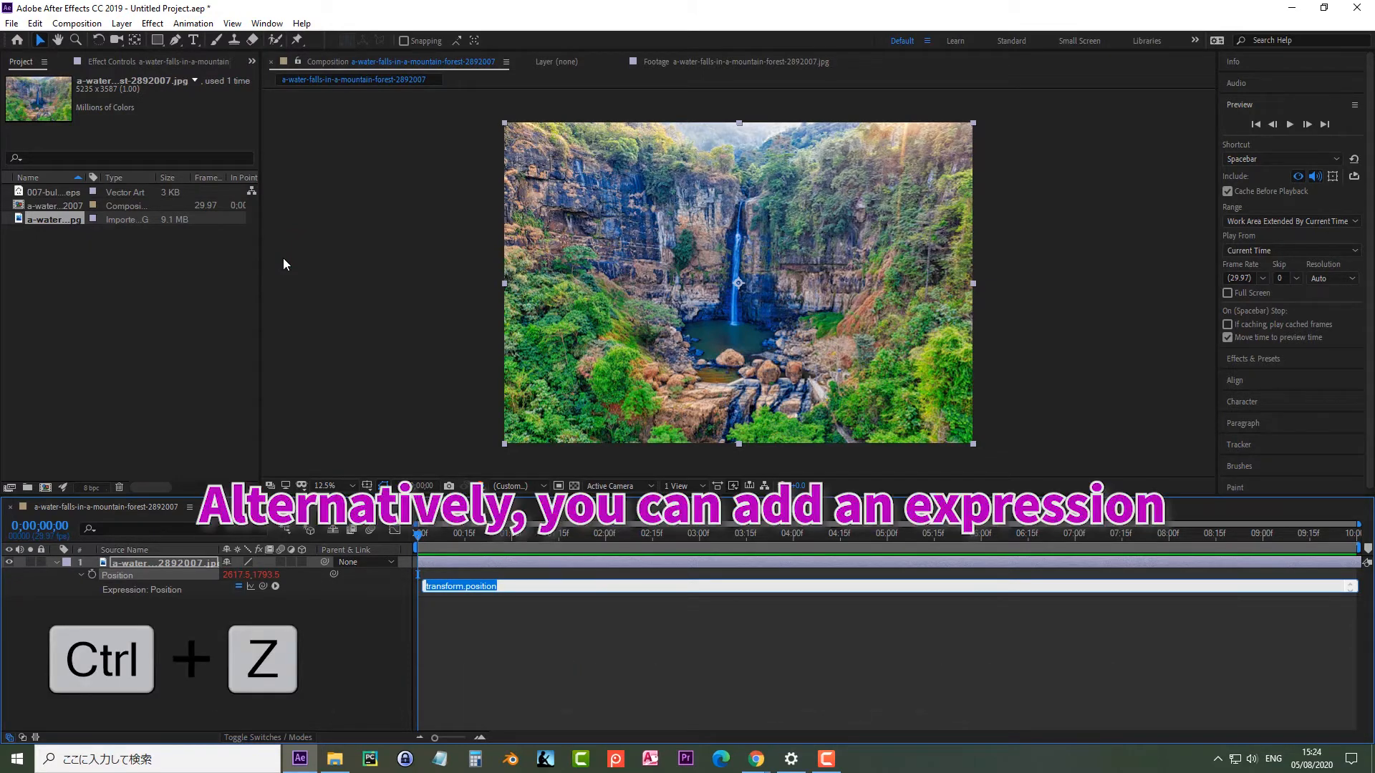
key(ctrl+z)
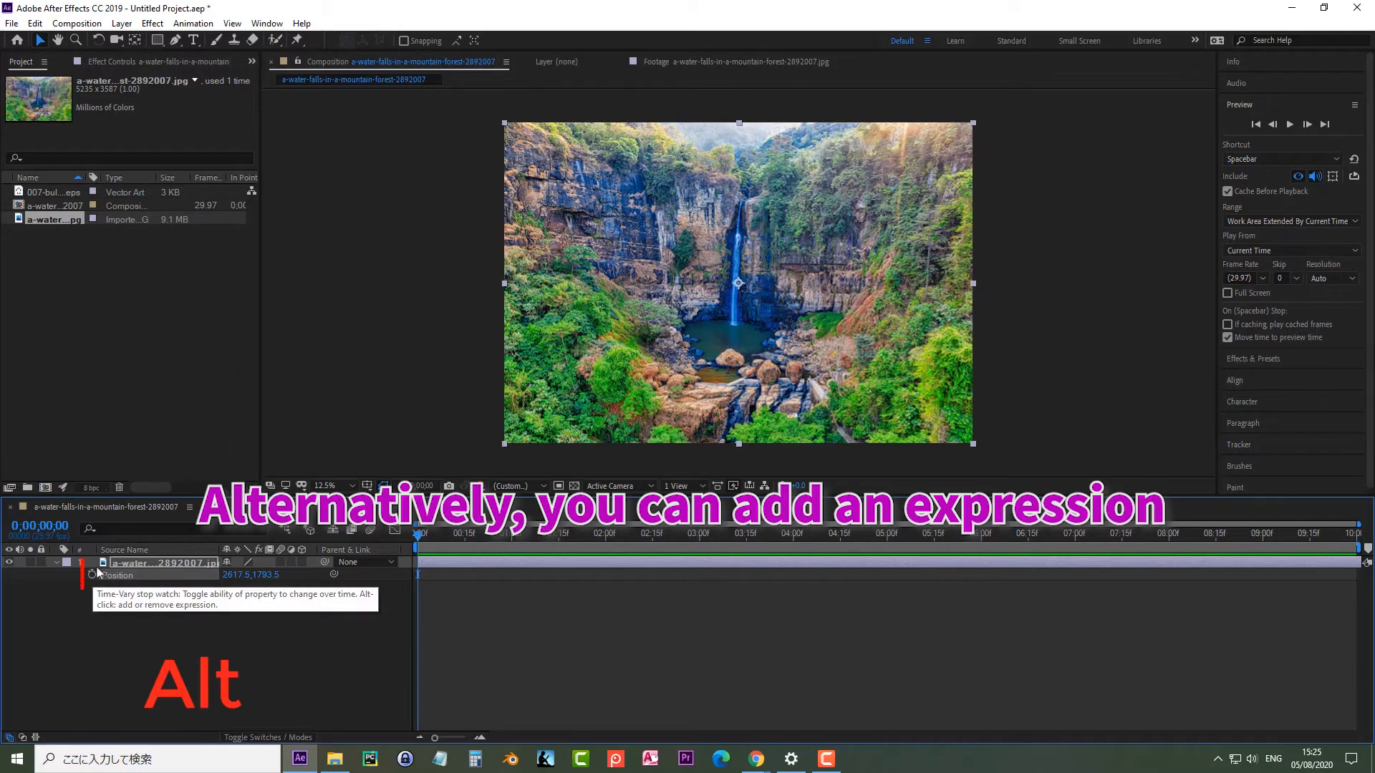
- Add an expression to the waterfall layer's Position property and enter [time*400] as its code
alt+click(92, 576)
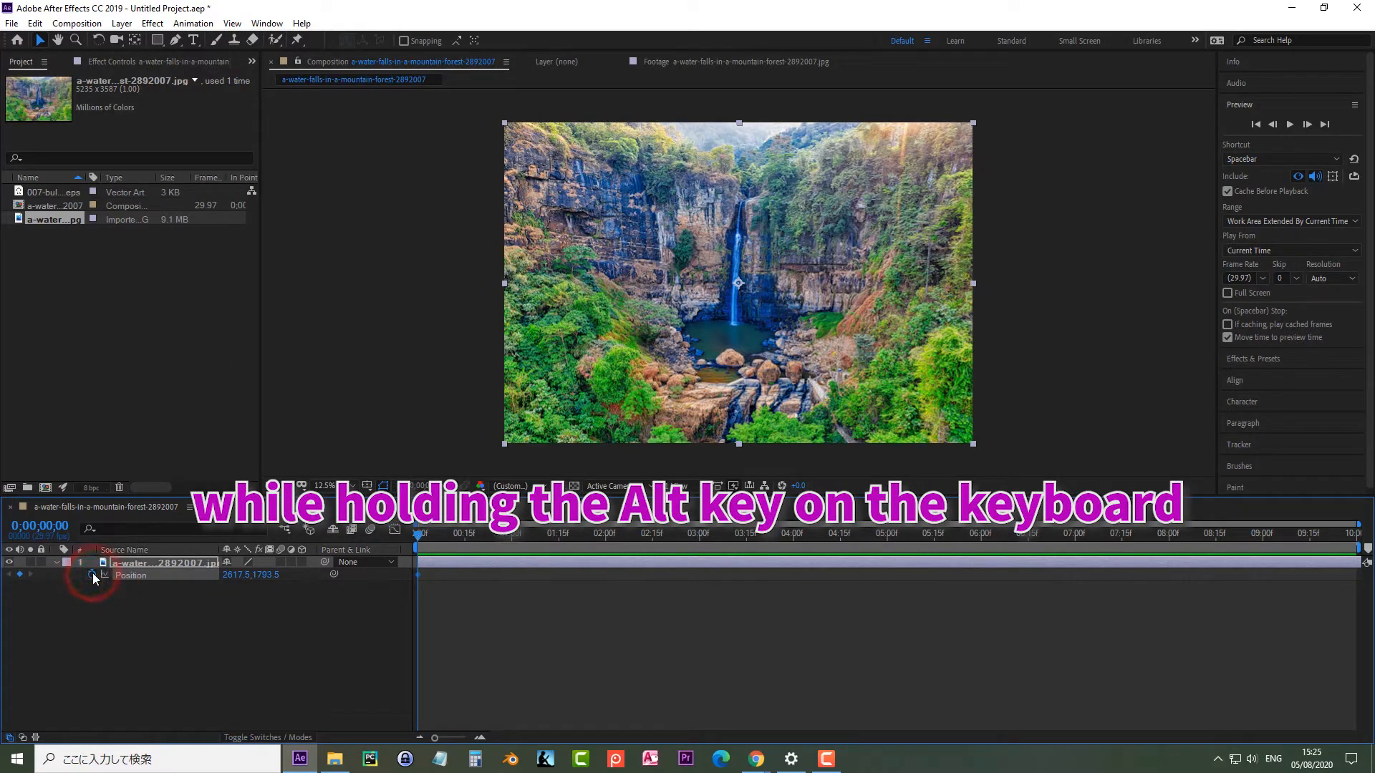
alt+click(95, 578)
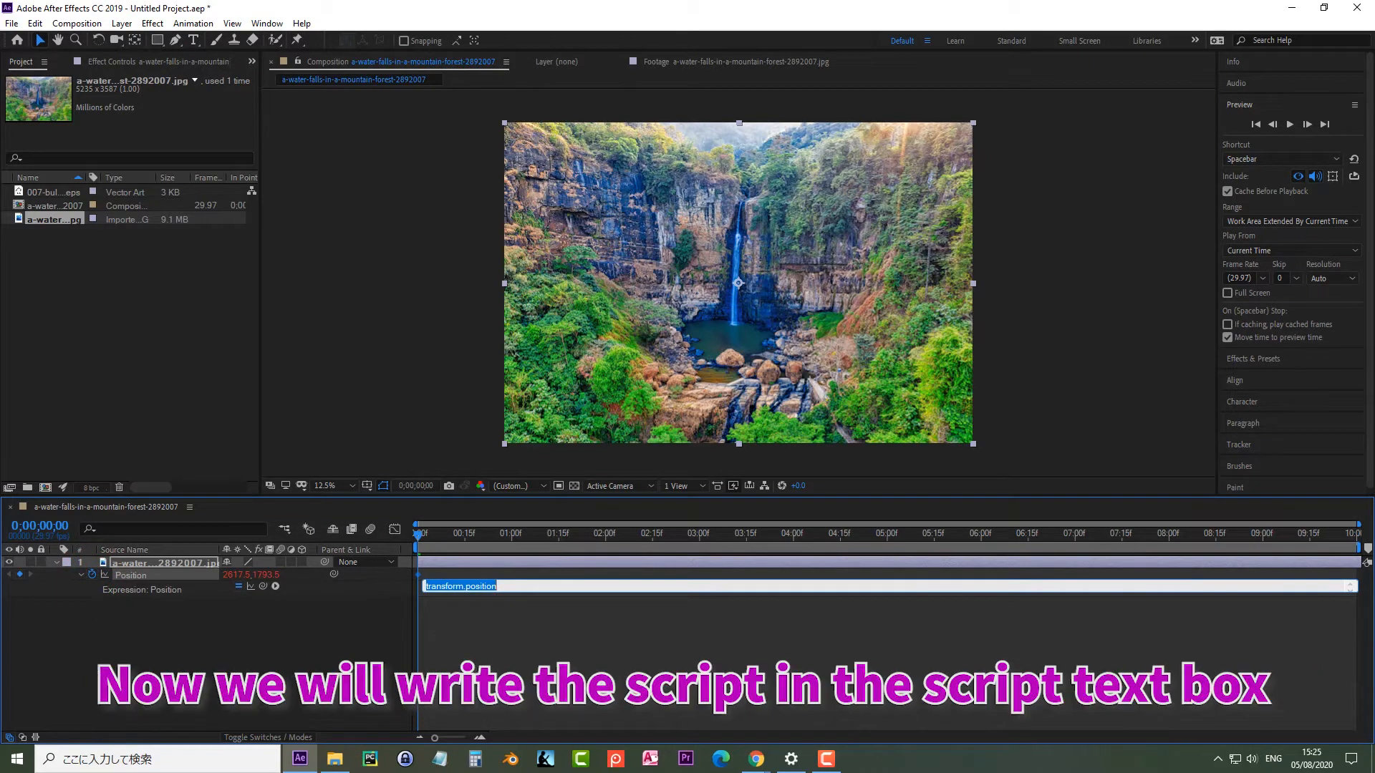
key(BackSpace)
text([time)
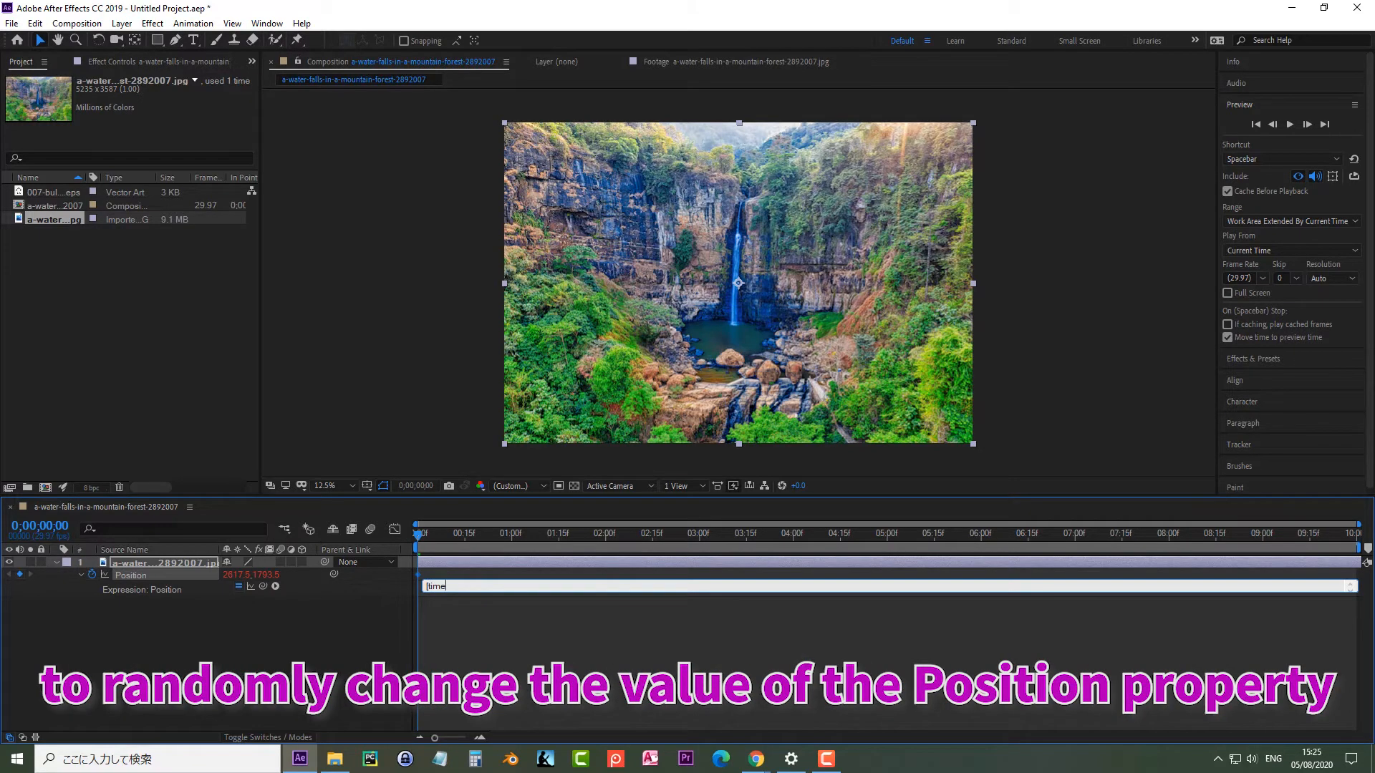
text(*400)
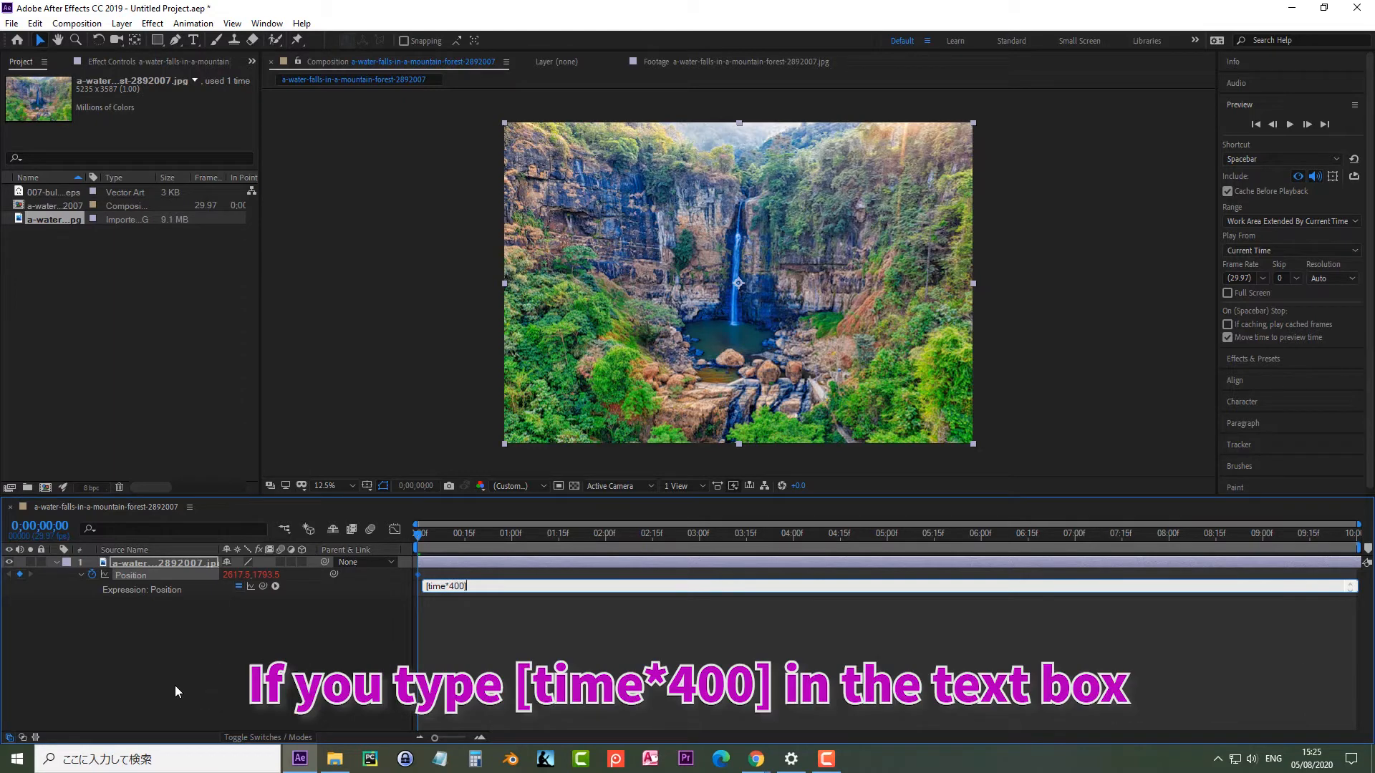
text(])
key(Return)
click(466, 649)
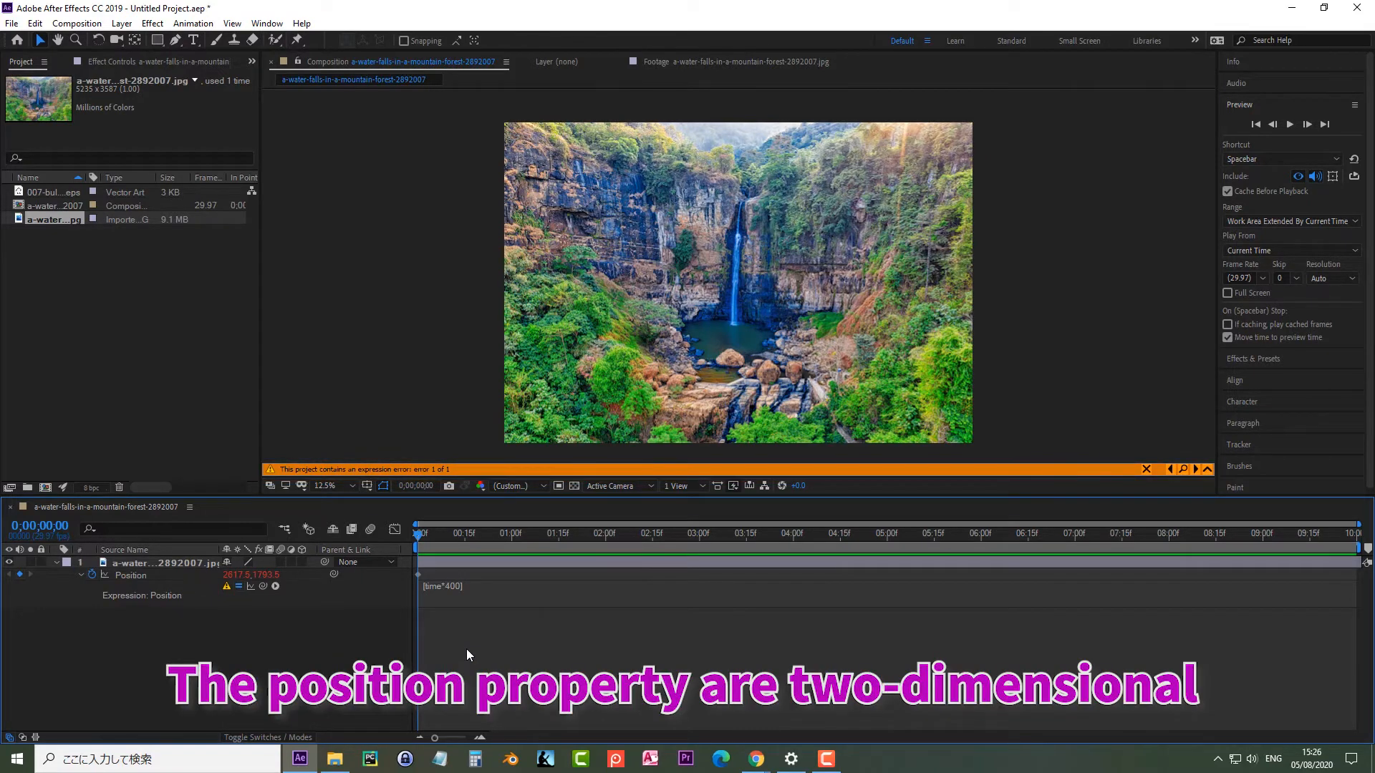
- Correct the Position expression to include a Y value, so that it reads [time*400,1793.5]
click(485, 591)
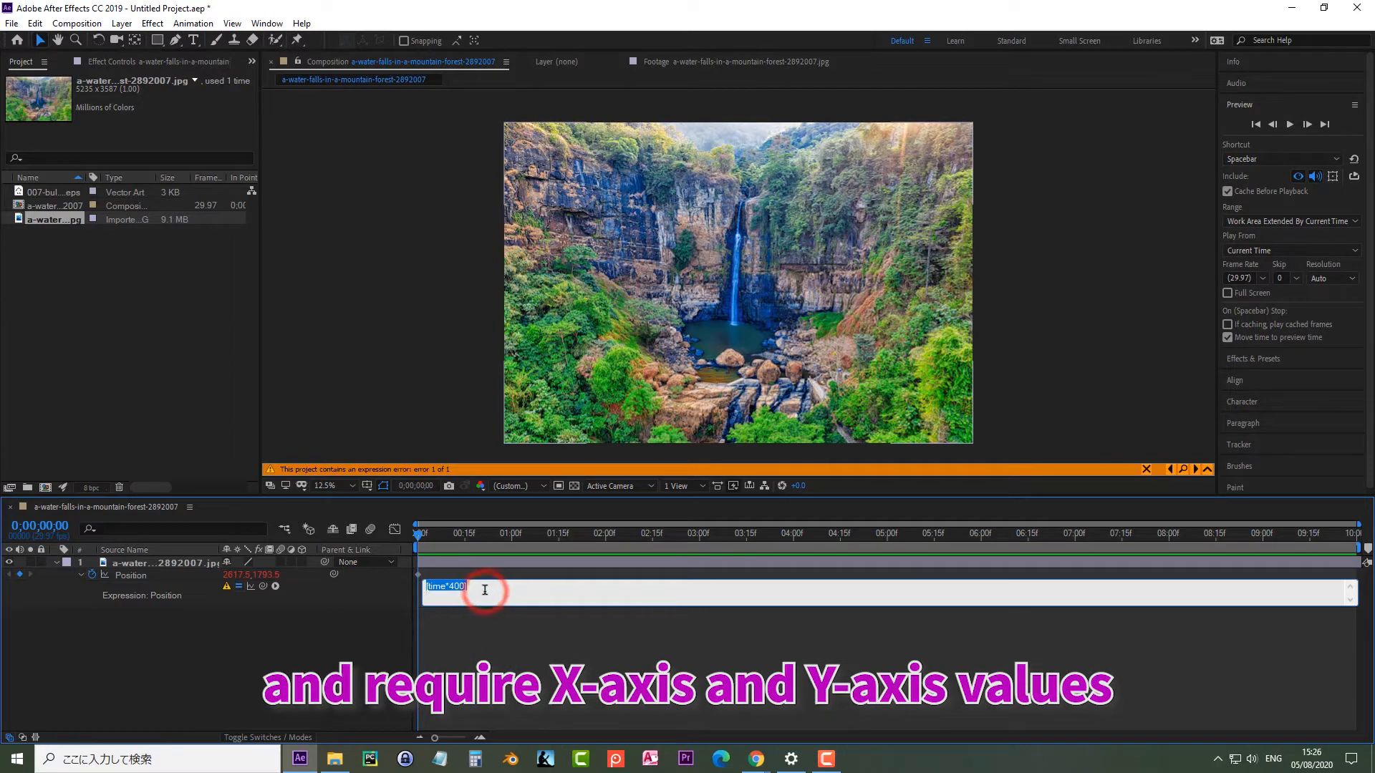
click(466, 591)
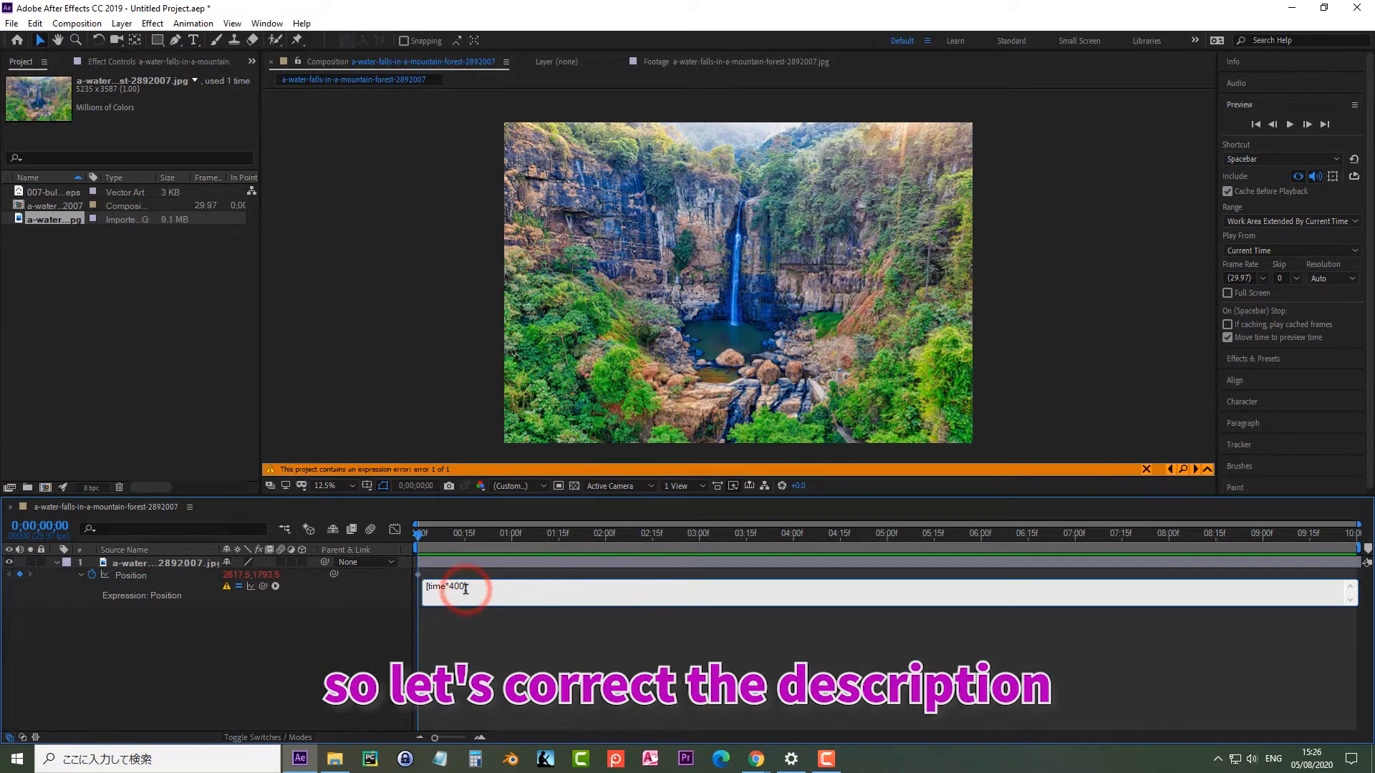
text(,079)
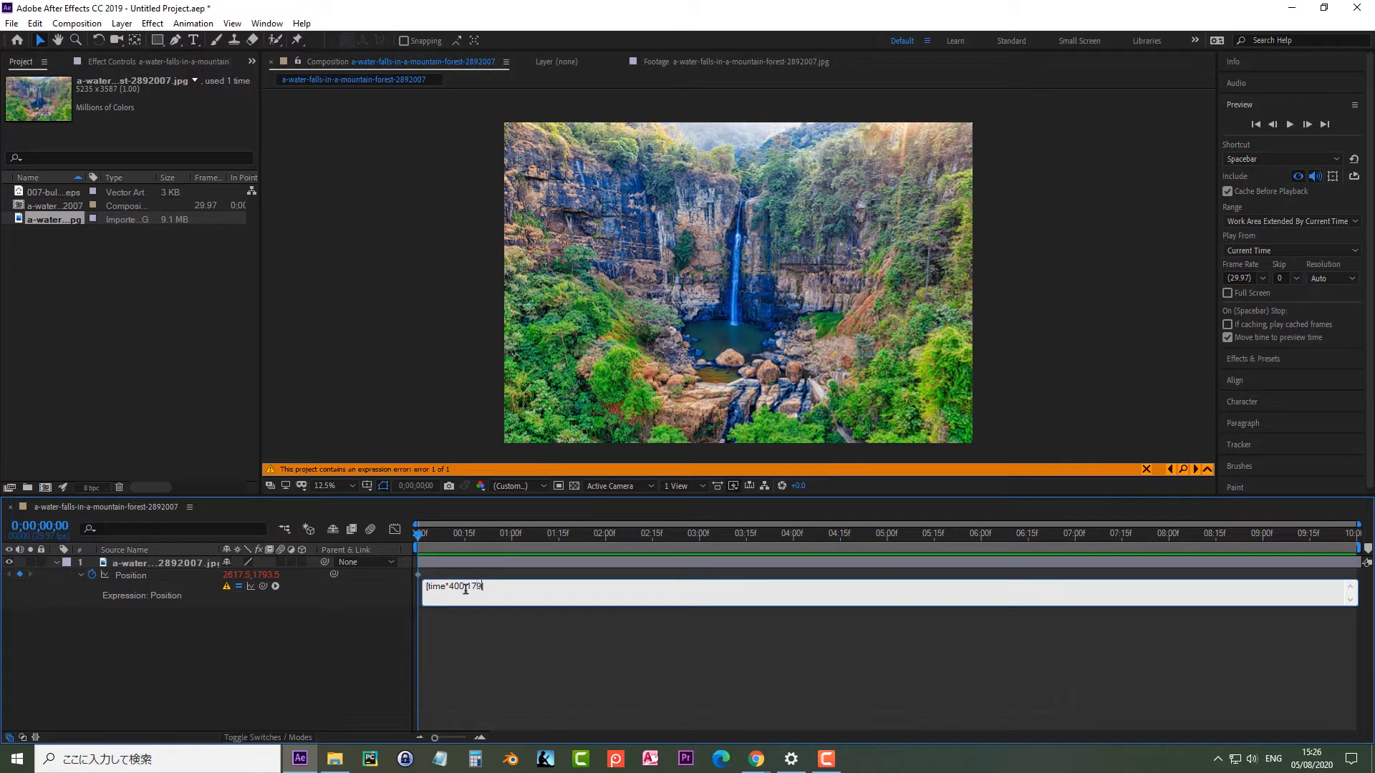
text(3.5)
click(455, 642)
- Preview the composition's motion, and switch the Position expression off and back on to compare
click(1291, 124)
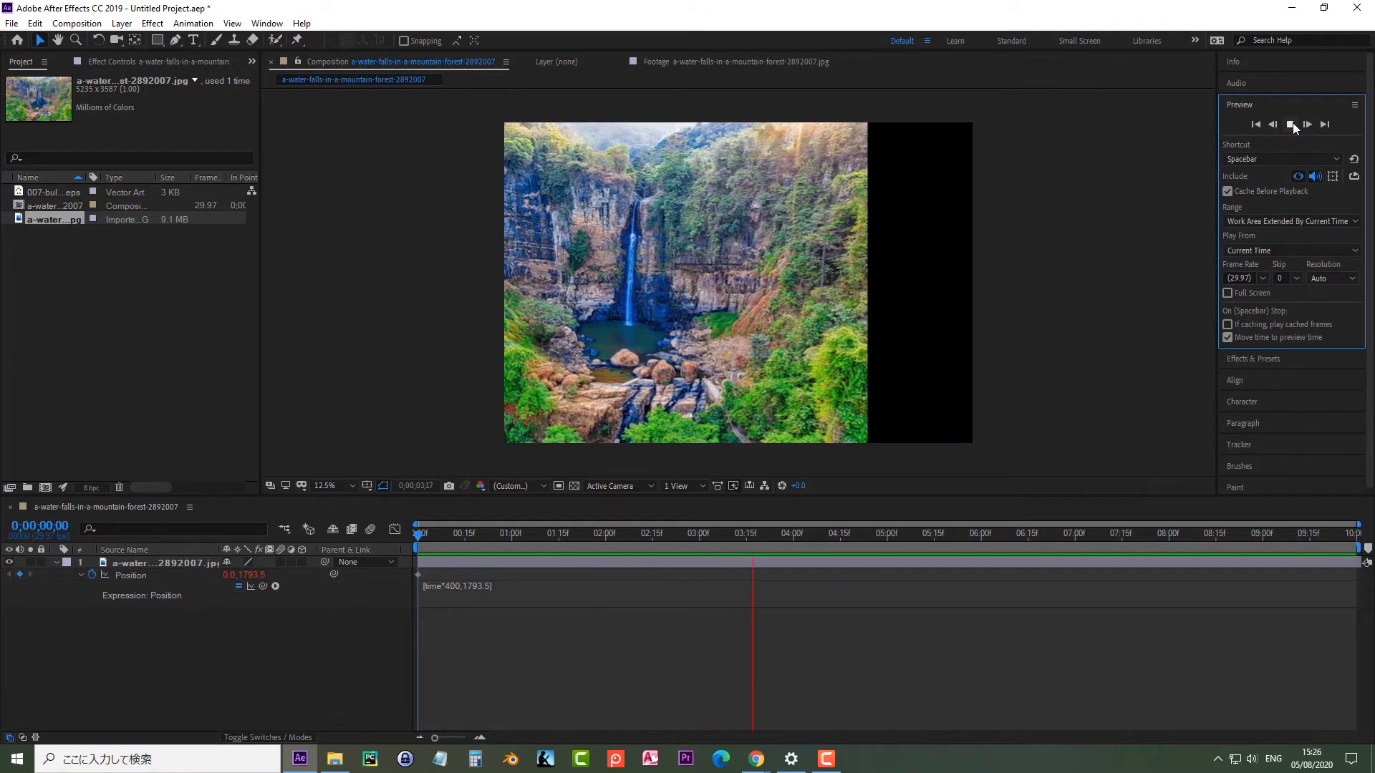
click(1292, 125)
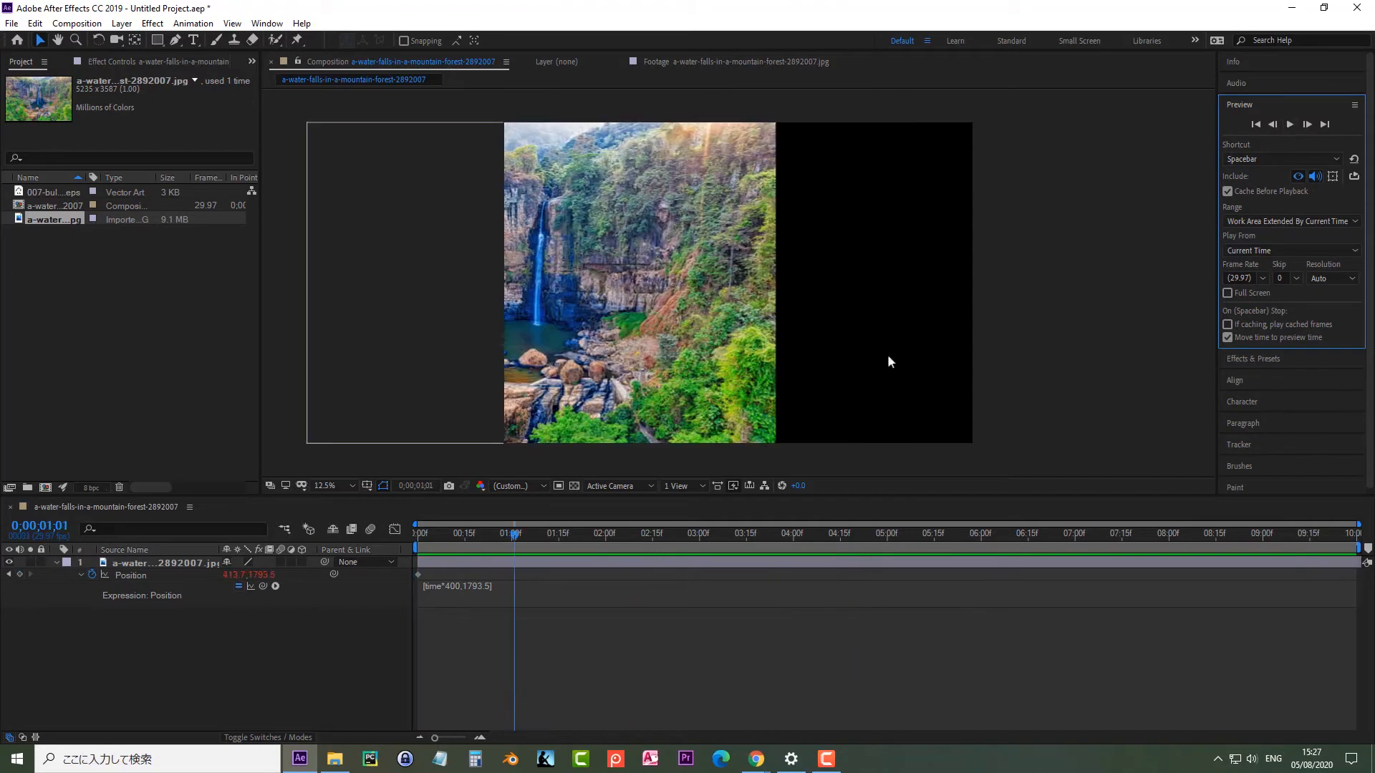
click(239, 590)
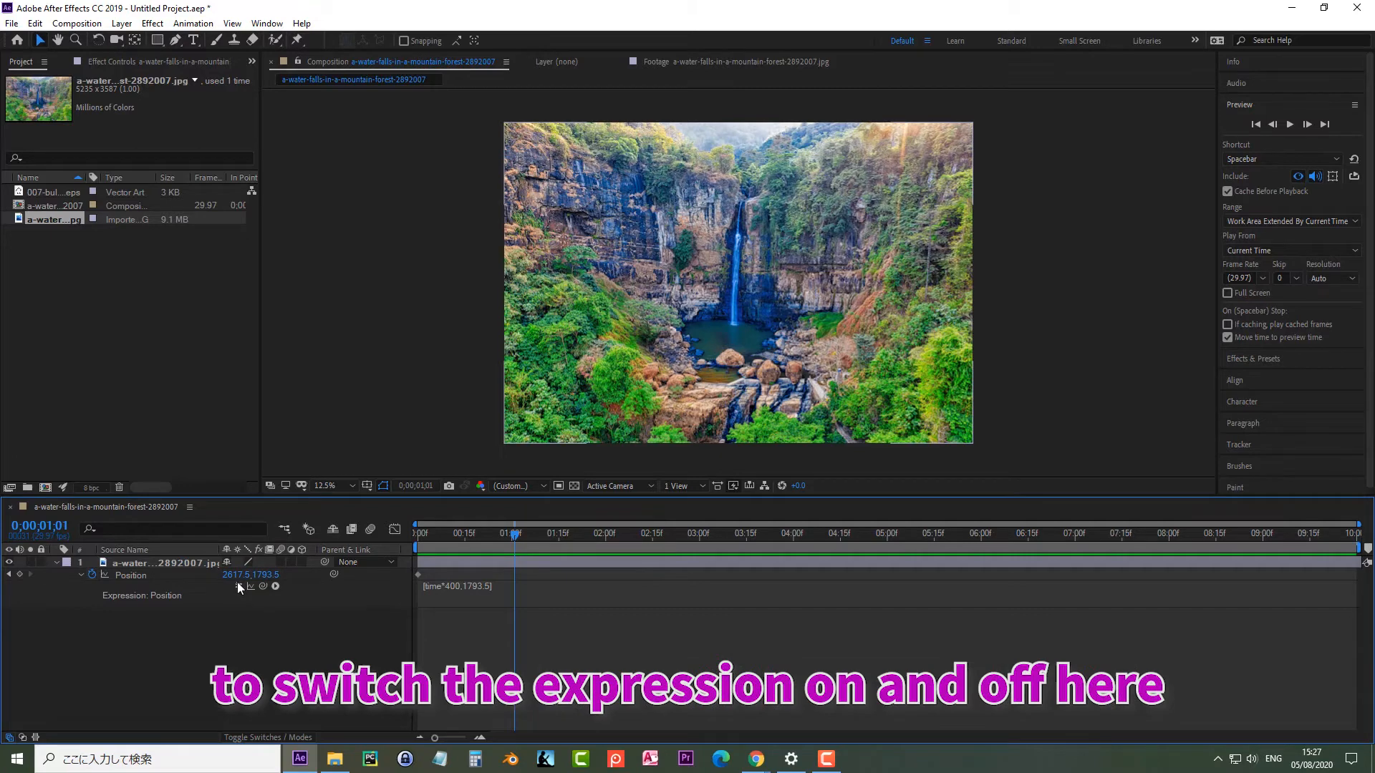
click(239, 585)
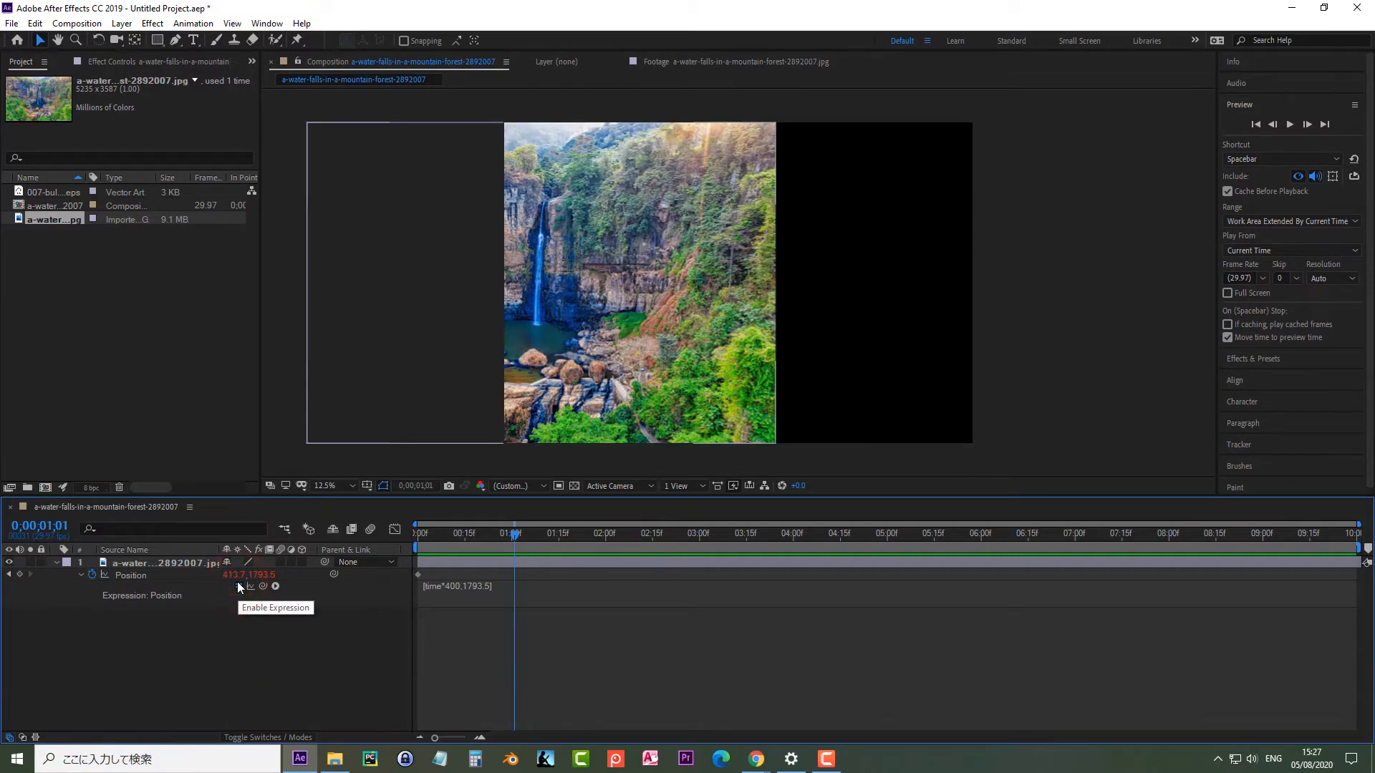
- Remove the expression from the selected Position property and undo the removal
click(118, 574)
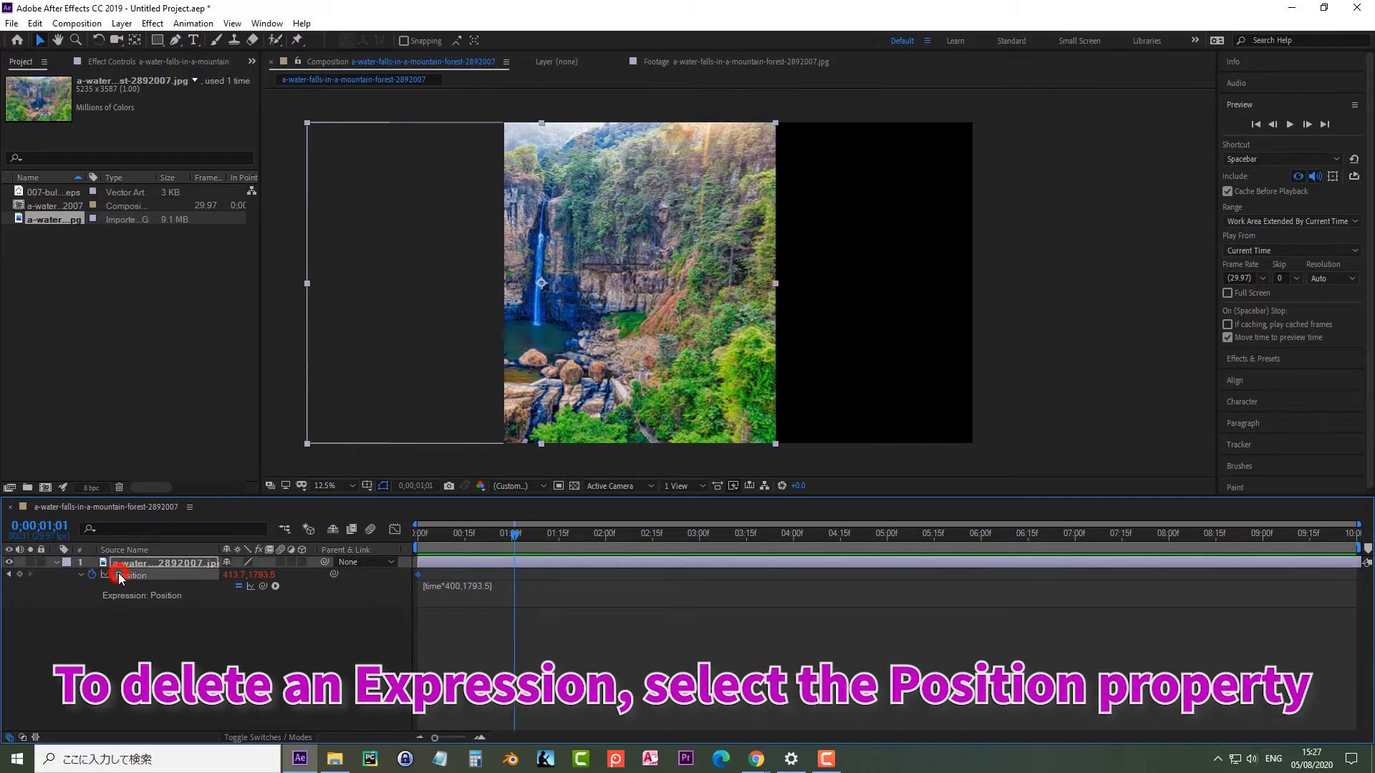
click(193, 23)
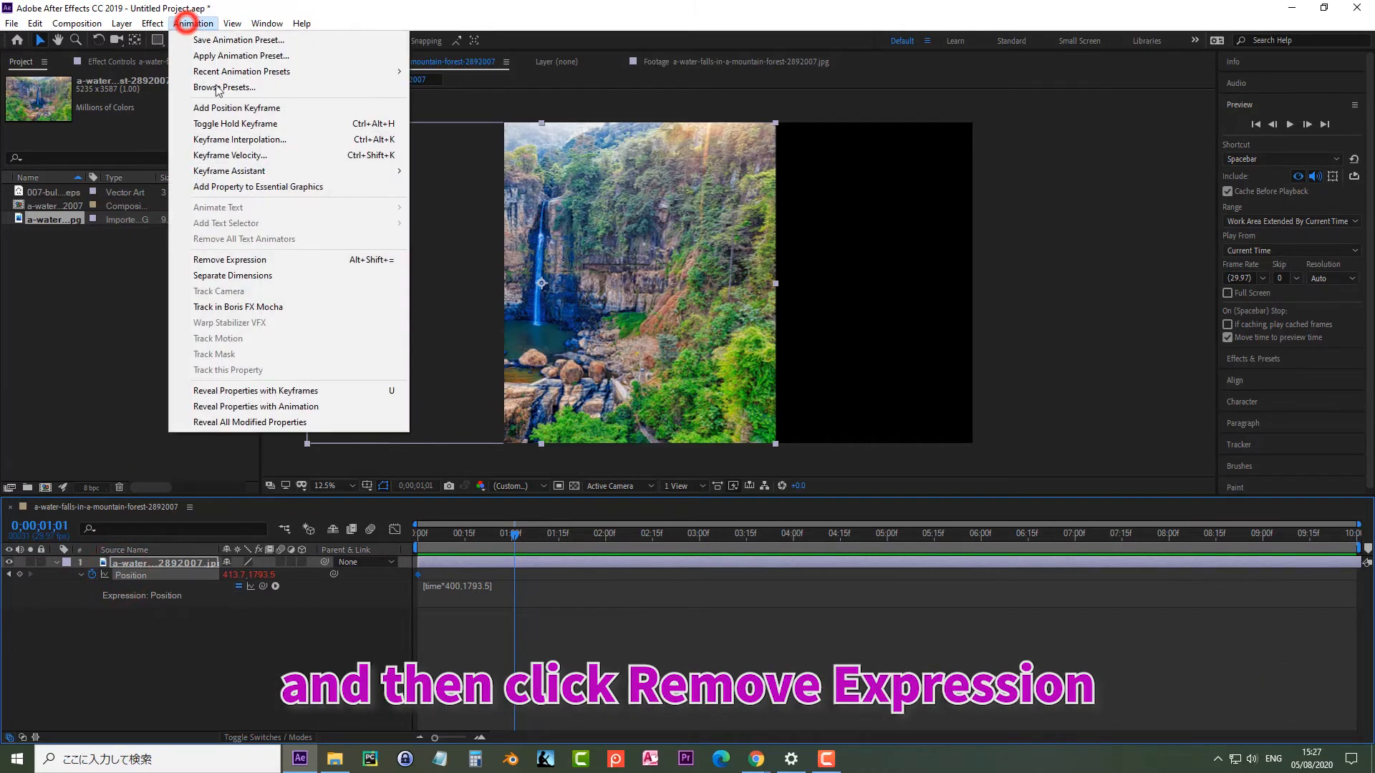
click(297, 259)
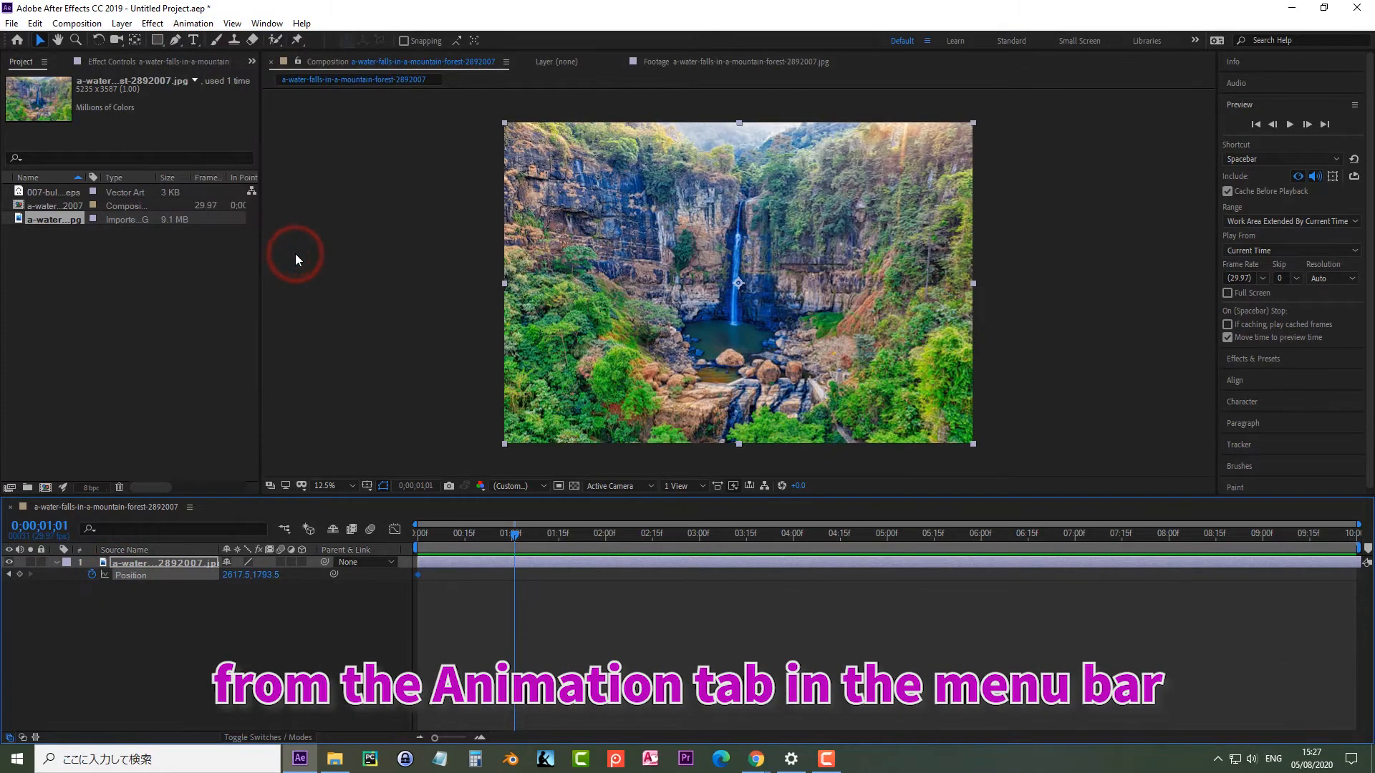
key(ctrl+z)
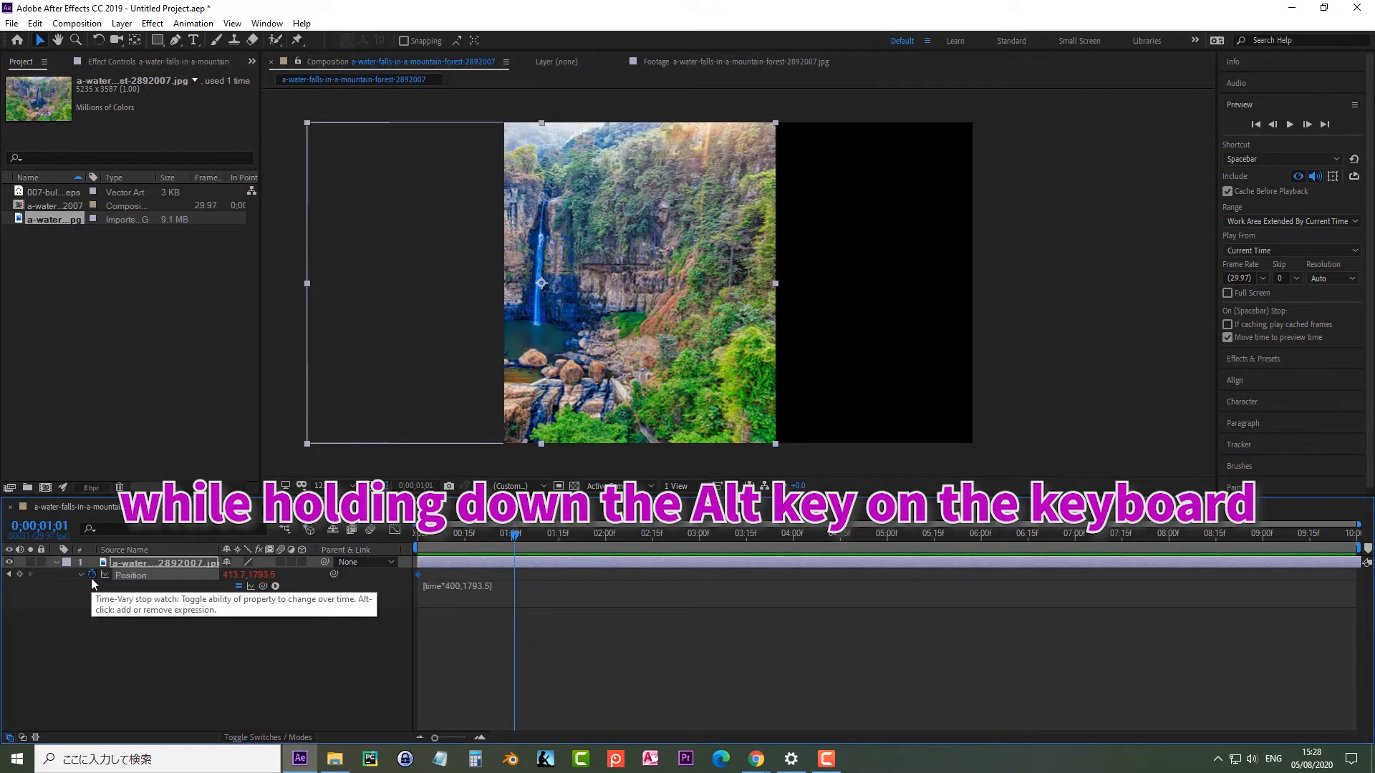
- Delete the [time*400,1793.5] expression from the waterfall layer's Position property
key(alt)
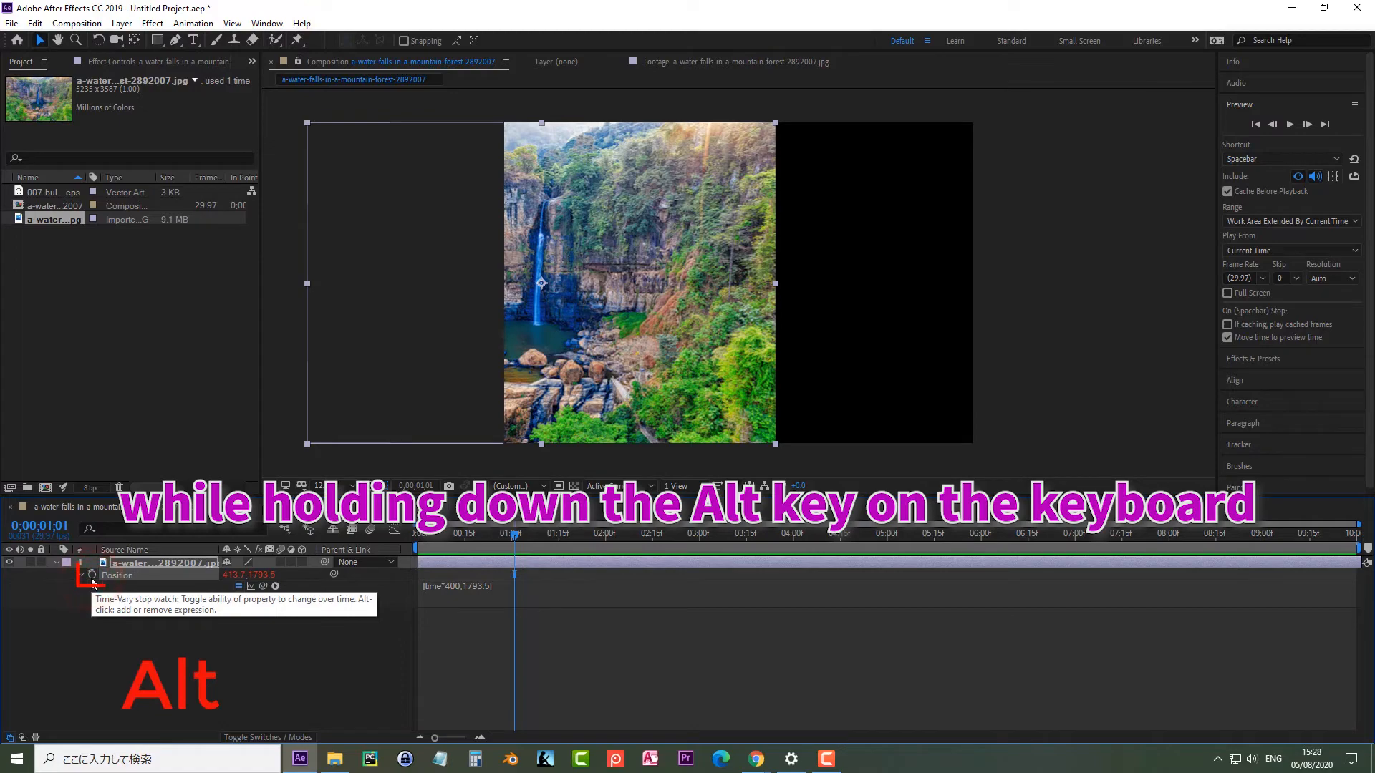
alt+click(91, 576)
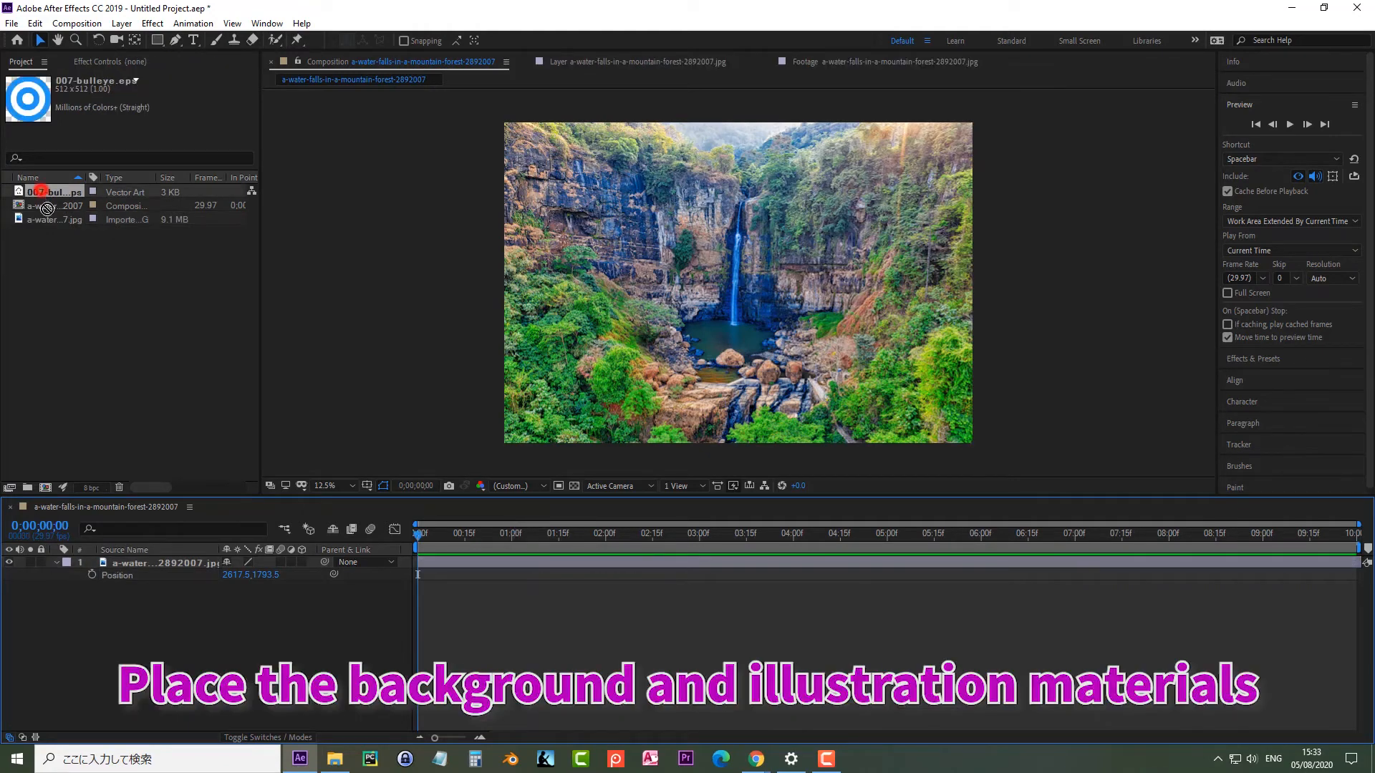
- Place 007-bulleye.eps above the waterfall layer for the full composition duration and position it at the top of the waterfall
mouse_move(45, 192)
mouse_down()
mouse_move(84, 545)
mouse_move(74, 564)
mouse_up()
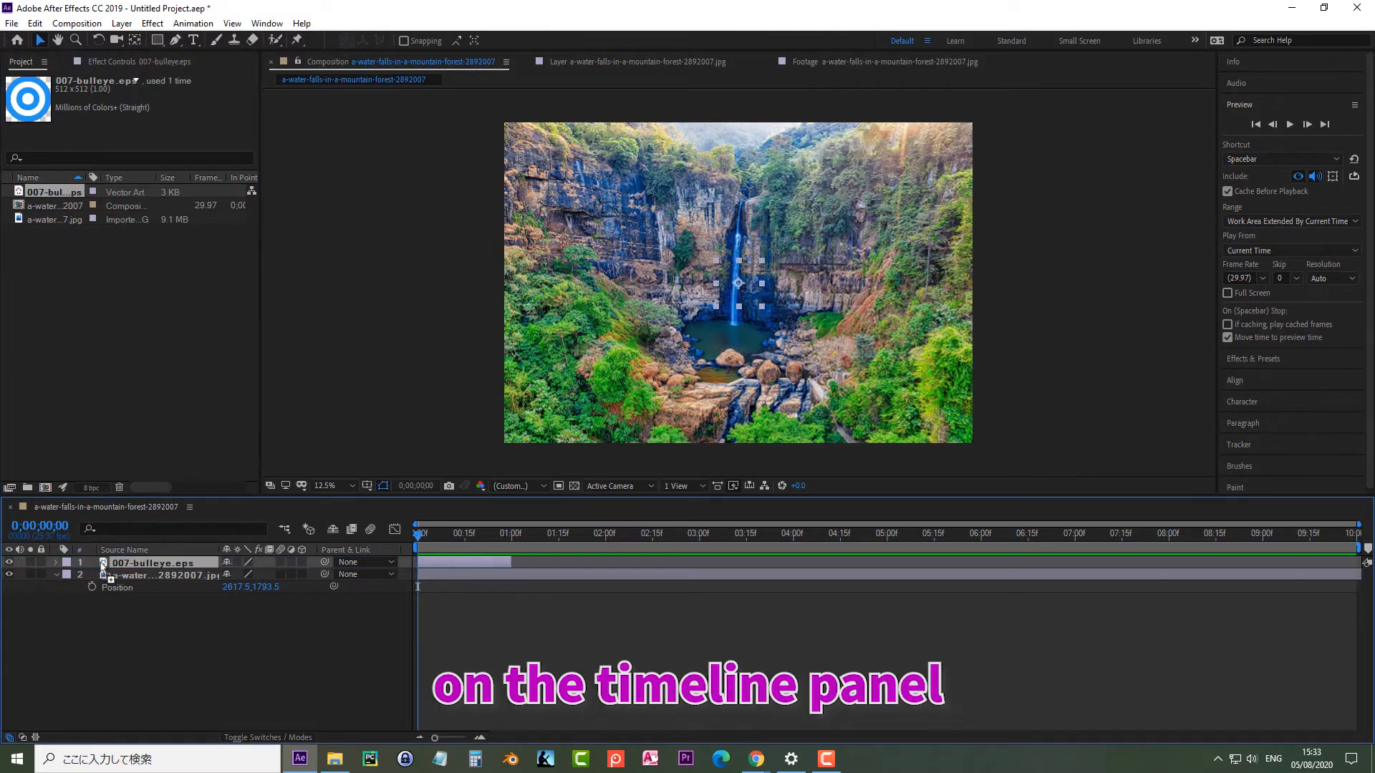
click(510, 562)
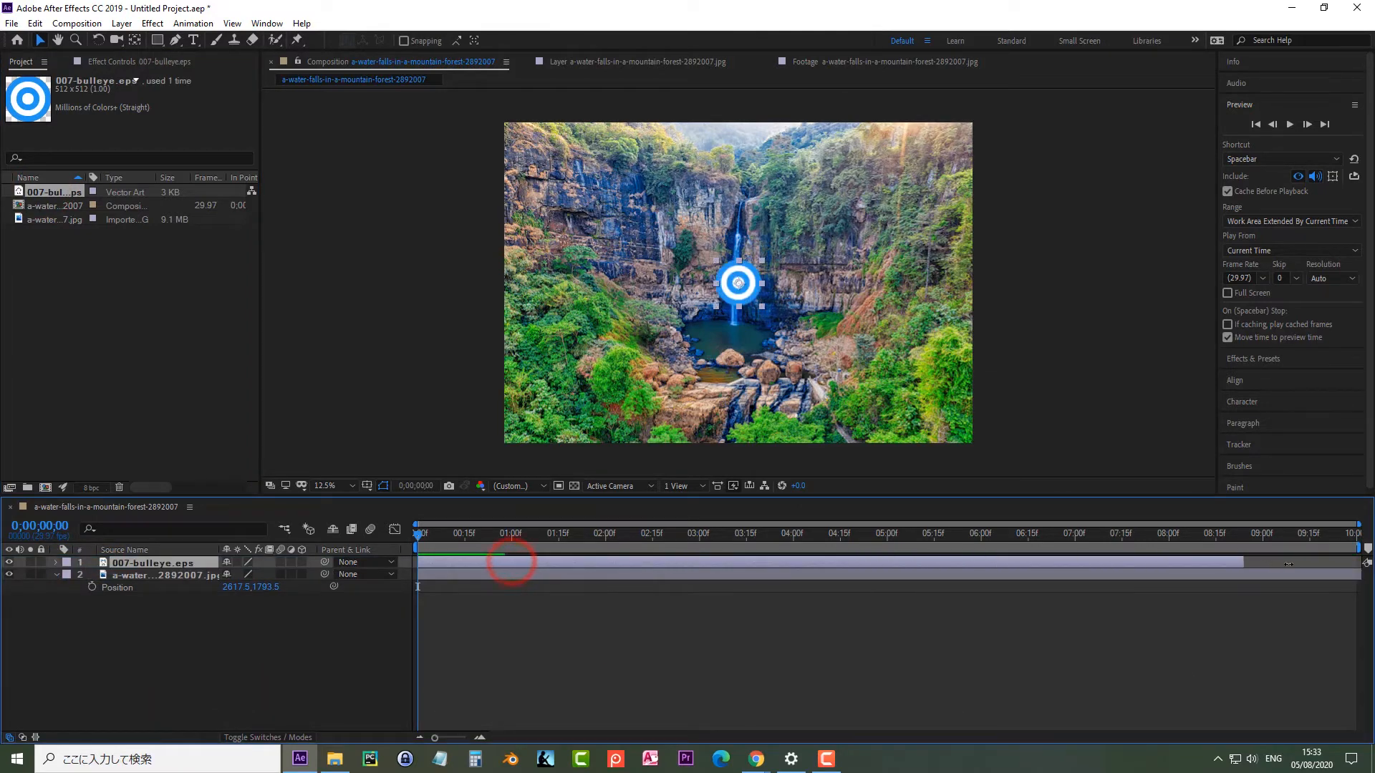
drag(730, 286, 730, 193)
- Find the Gaussian Blur effect by searching for "blur" and apply it to the waterfall background layer
click(1260, 358)
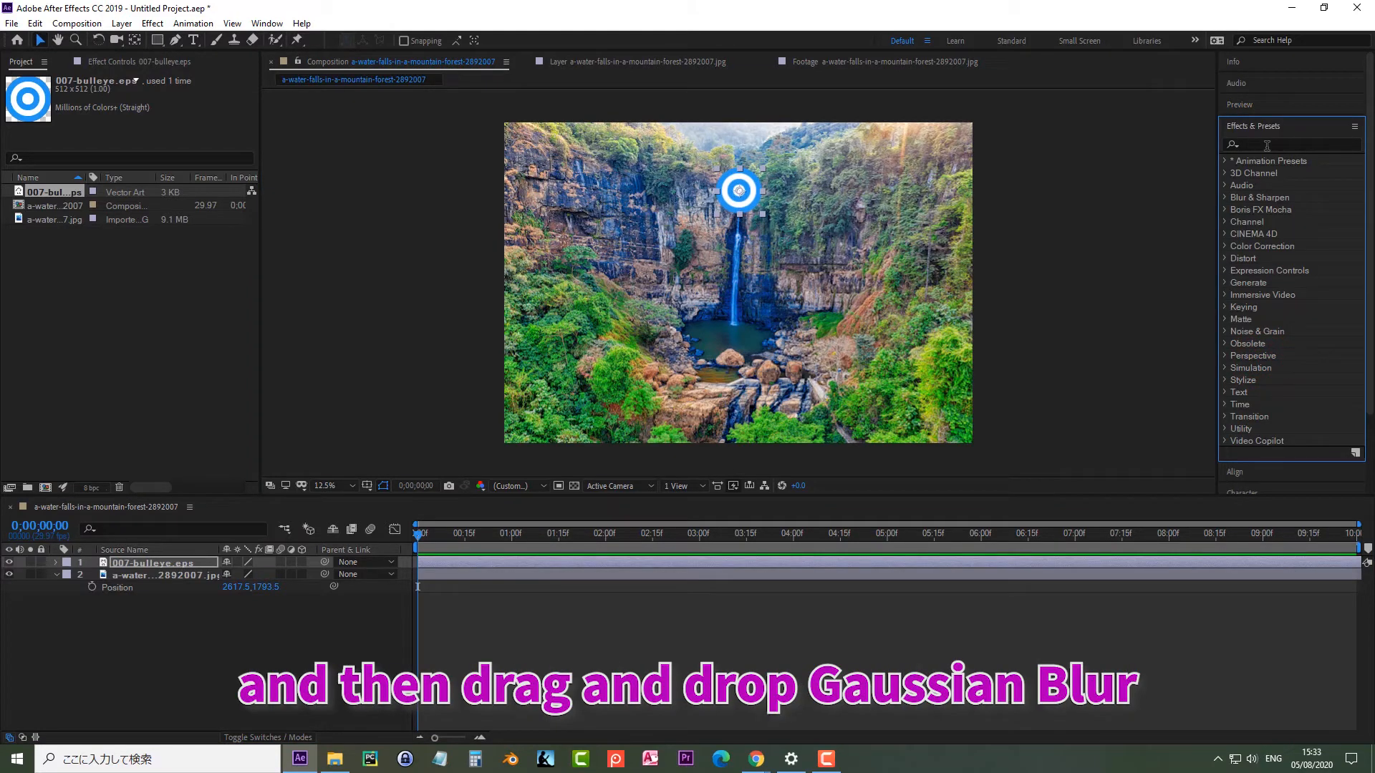
click(1267, 146)
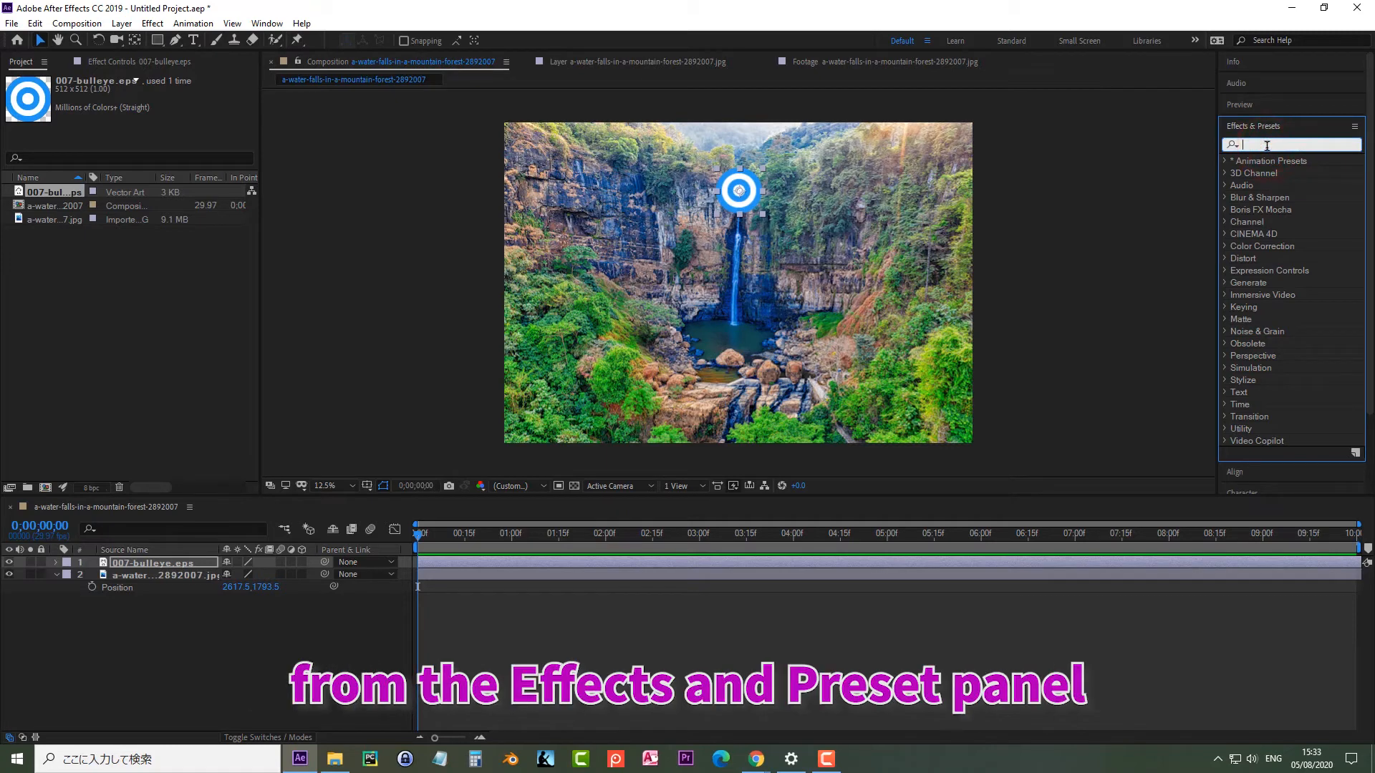
text(blur)
click(1297, 366)
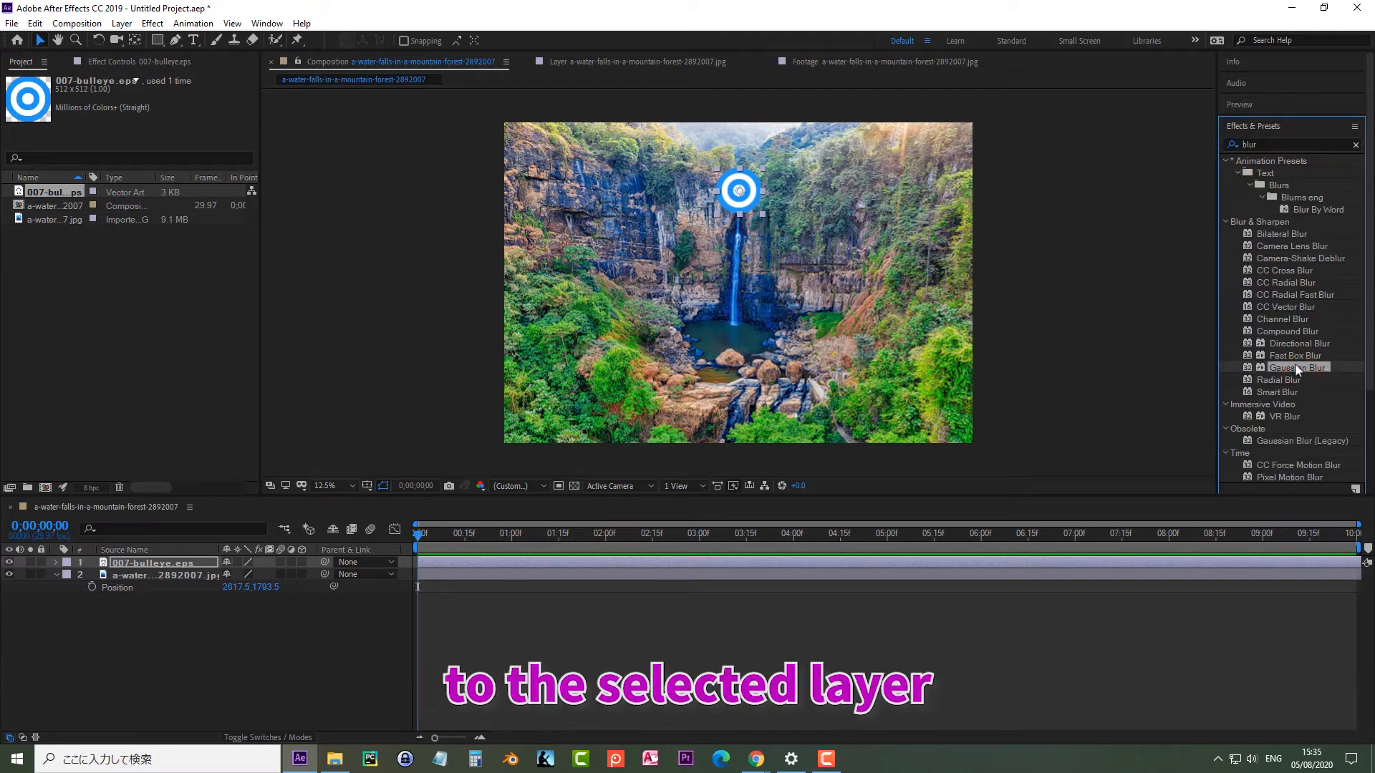
drag(1295, 364, 145, 572)
- Expand the waterfall layer's Gaussian Blur settings in the timeline and set Blurriness to 100
click(68, 588)
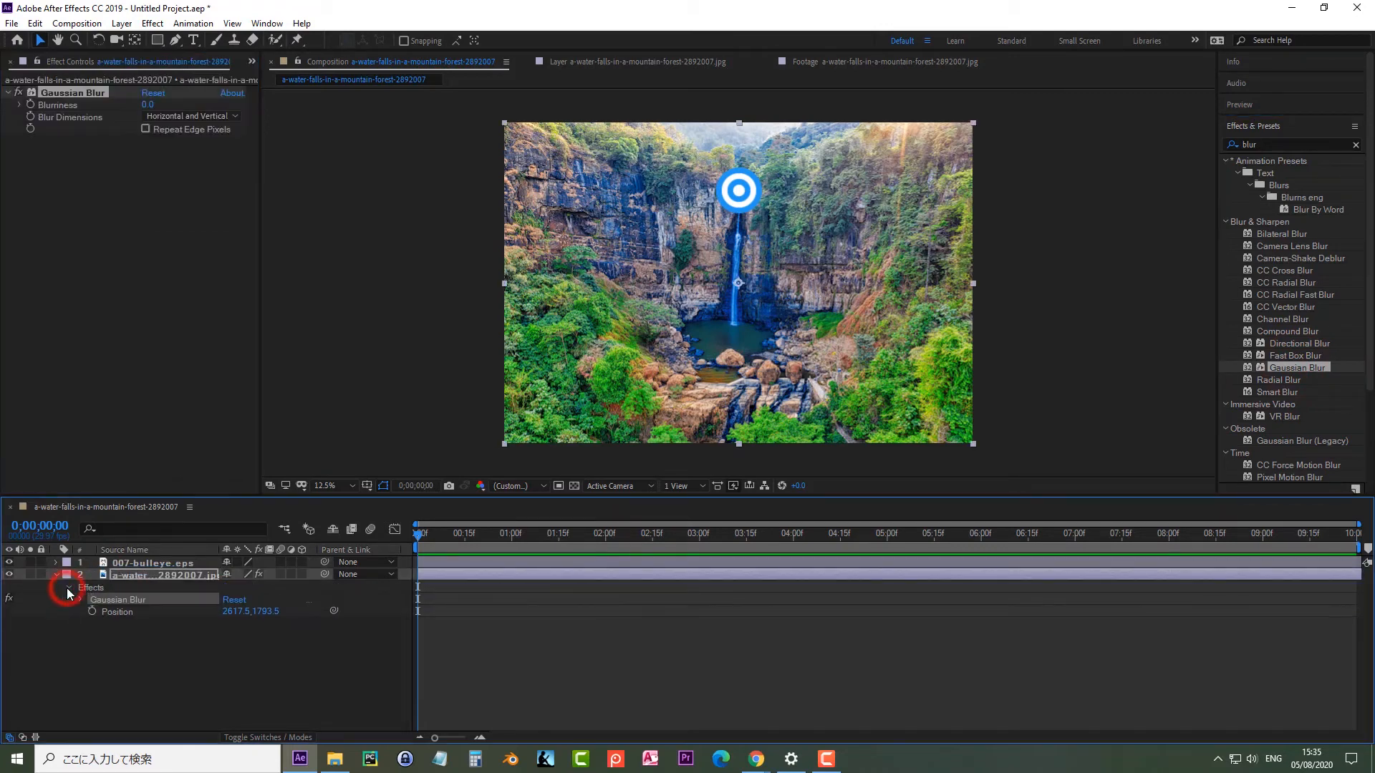
click(80, 601)
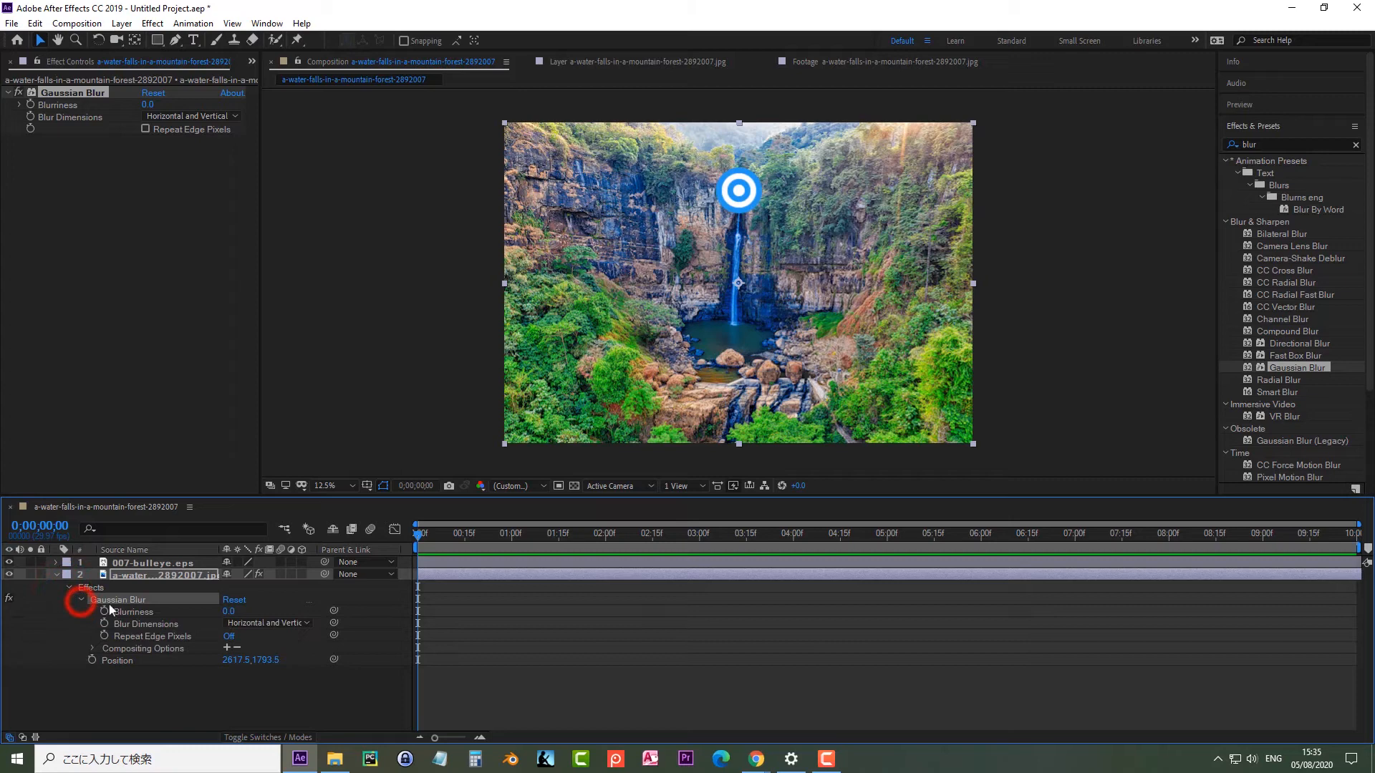
click(232, 611)
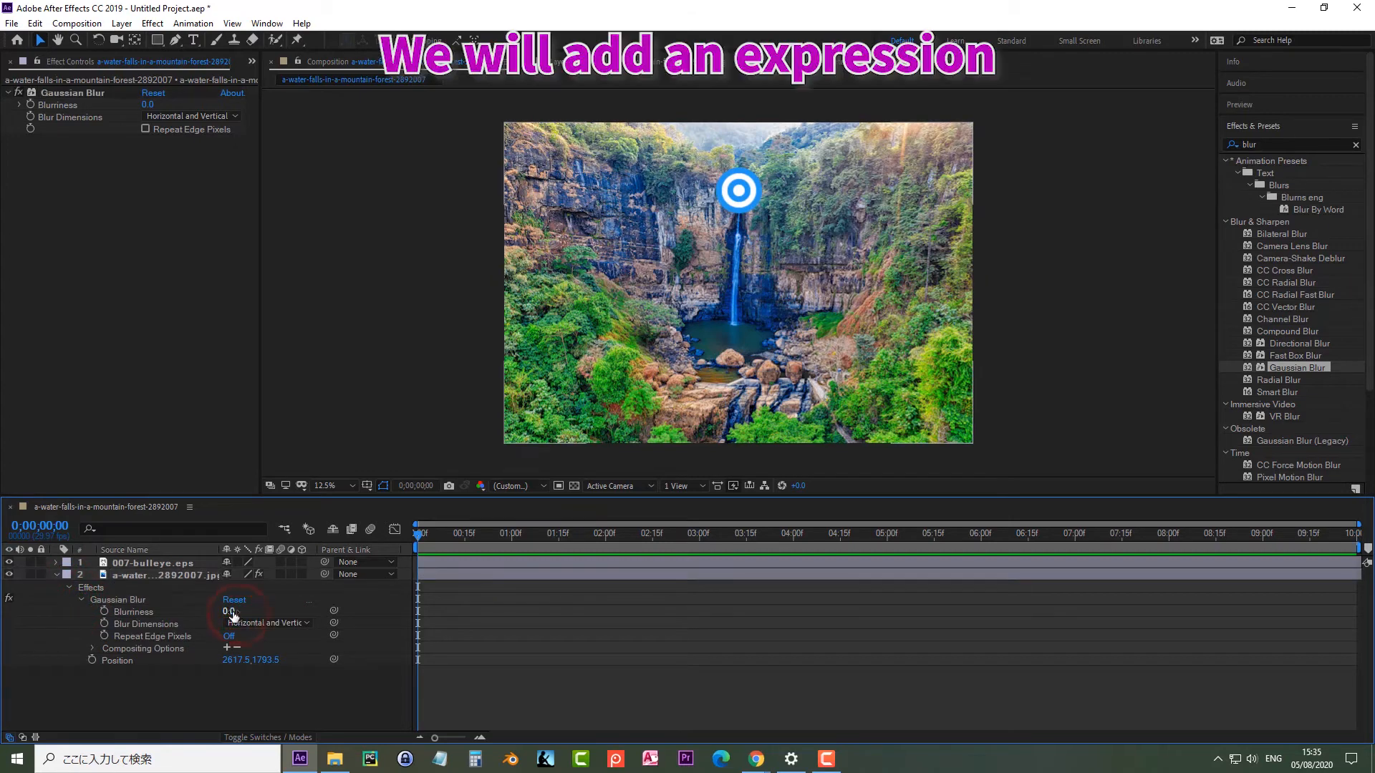
text(100)
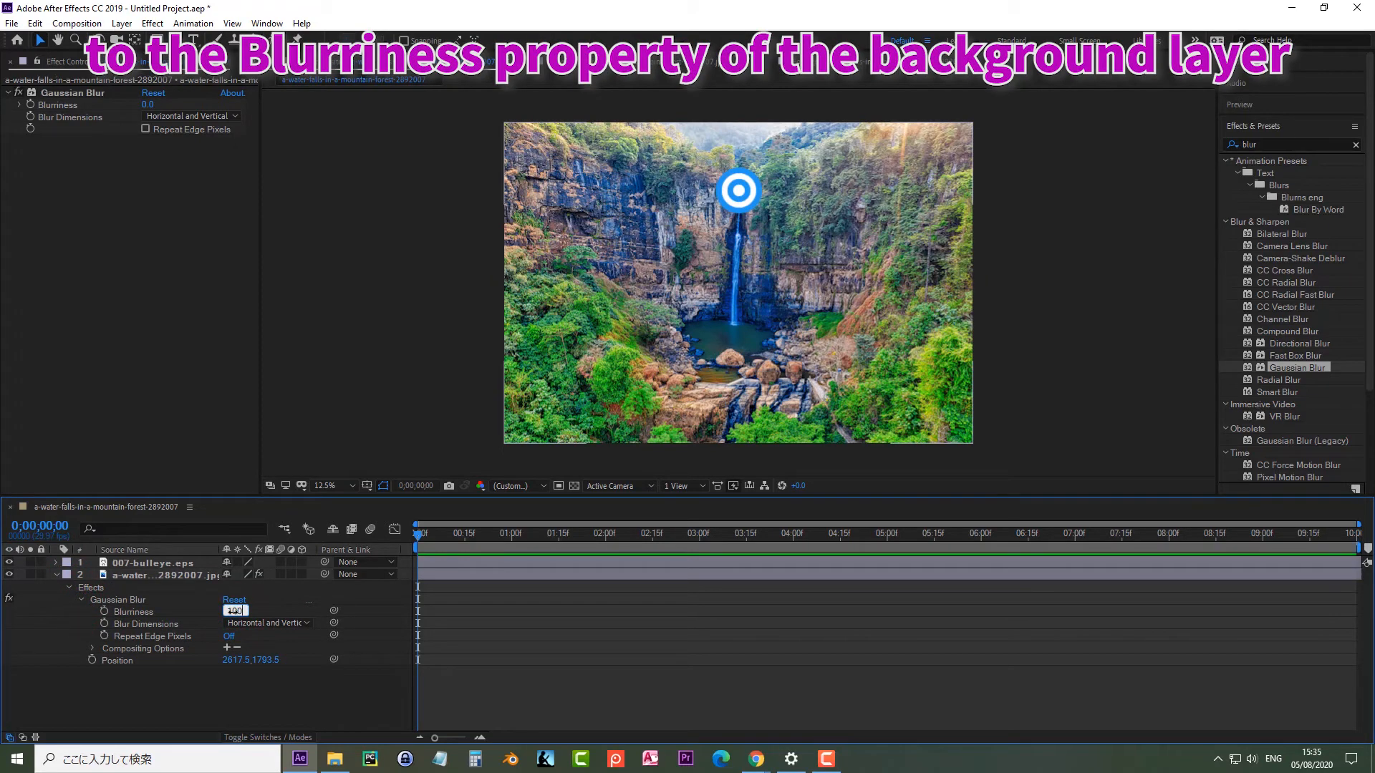
click(242, 689)
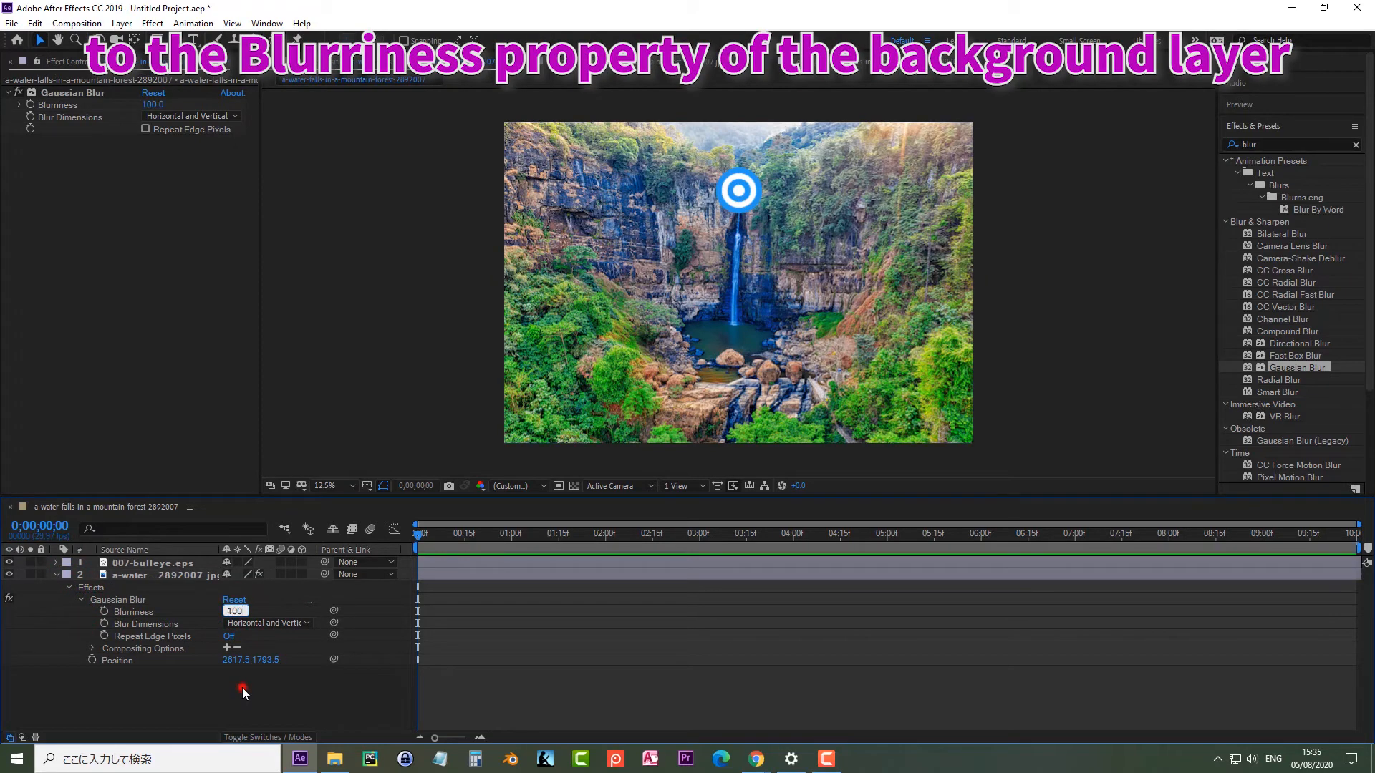
- Enable an expression on the waterfall layer's Gaussian Blur Blurriness property, keeping the default effect("Gaussian Blur")(1)
alt+click(105, 612)
alt+click(105, 612)
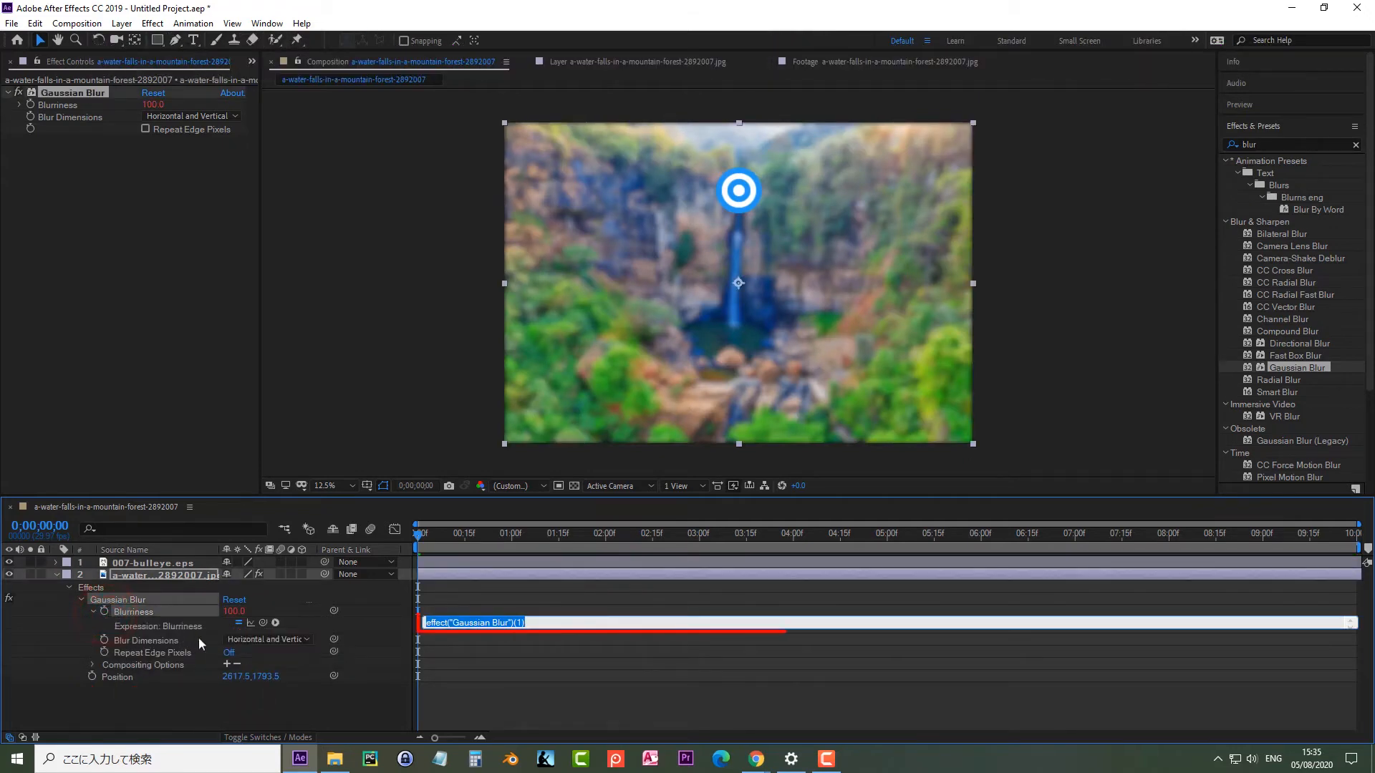
click(378, 630)
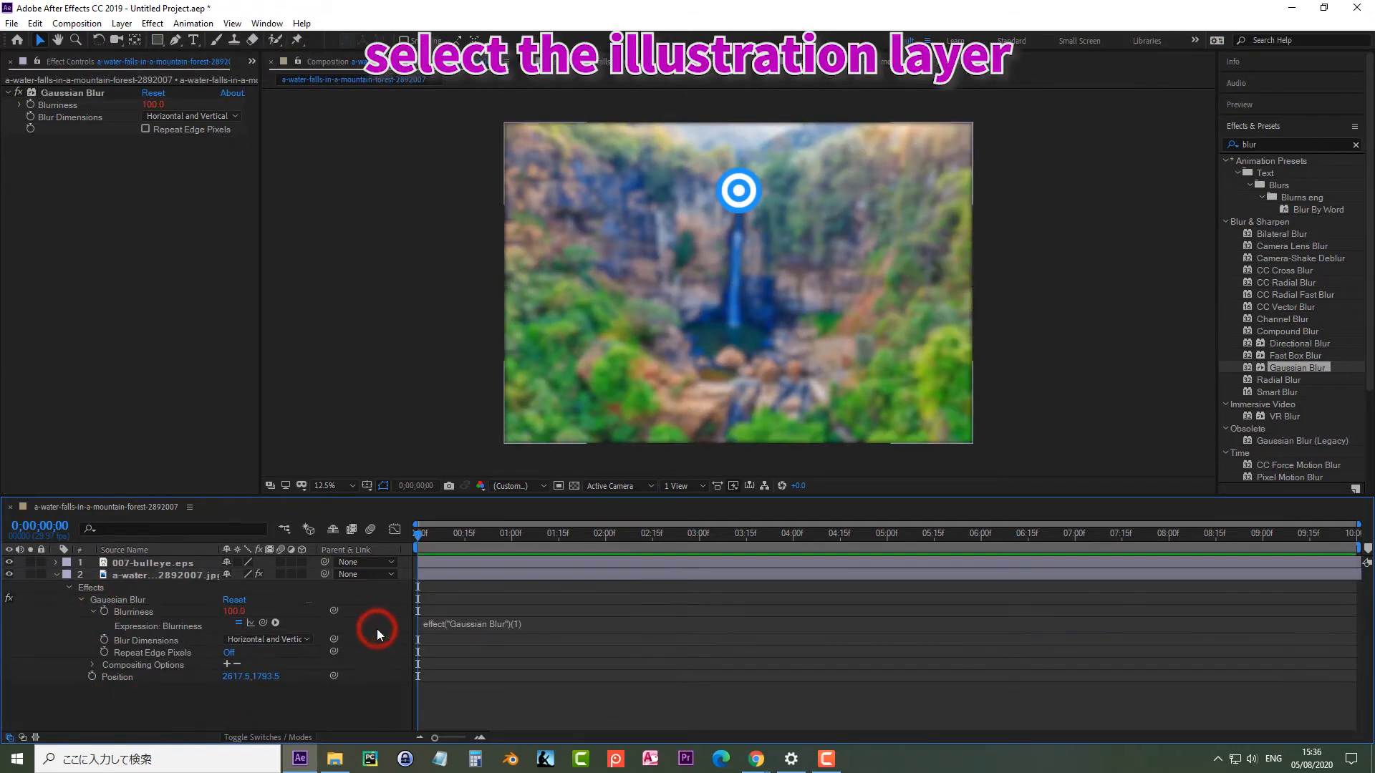
- Add the expression random(70,100) to the 007-bulleye.eps layer's Opacity property and preview the composition
click(131, 563)
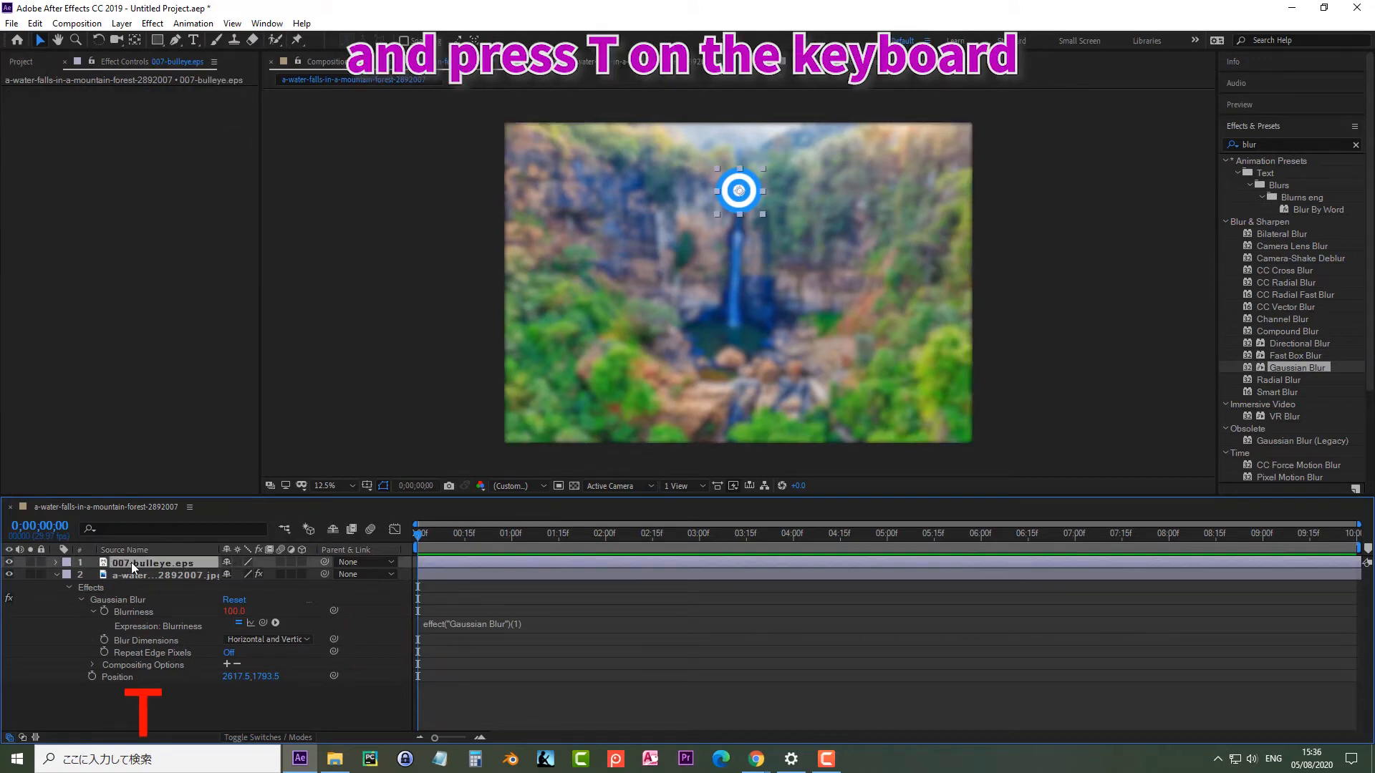
key(t)
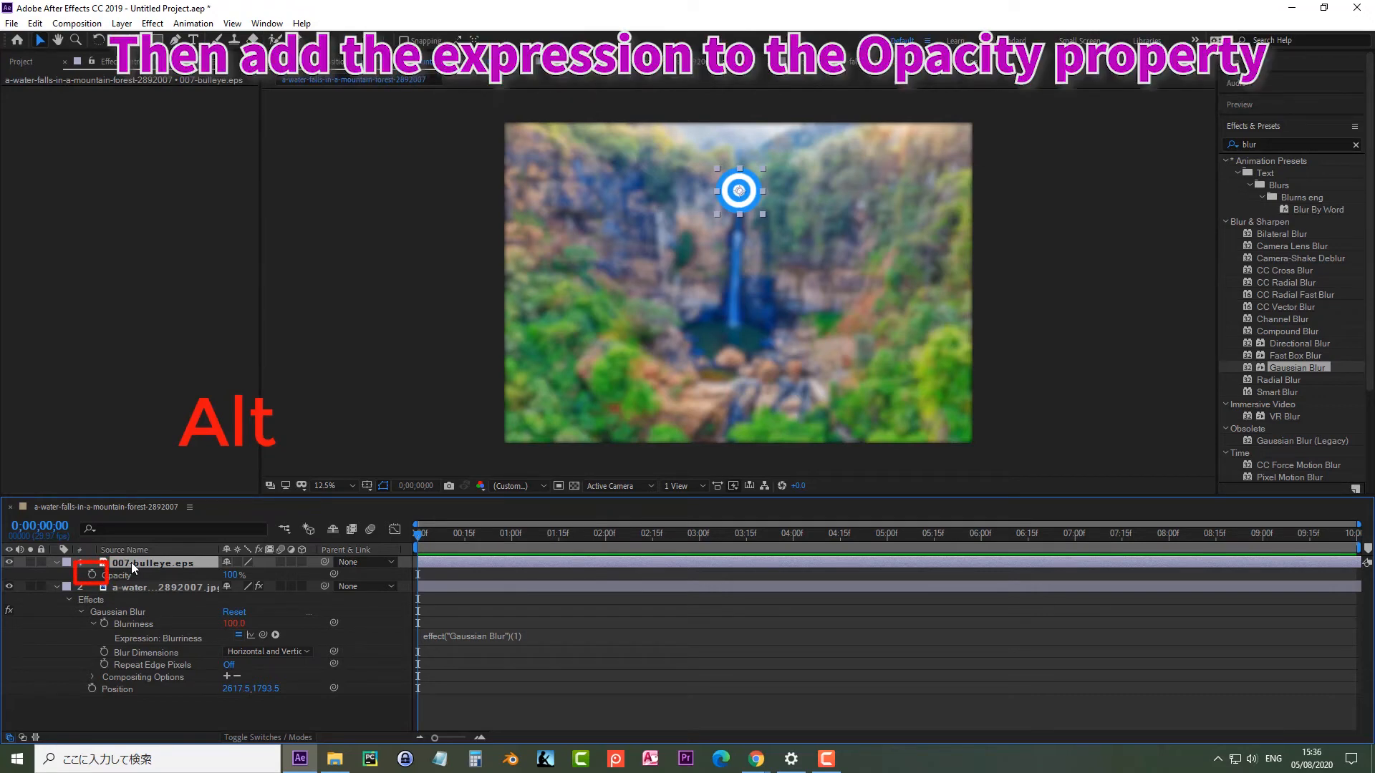
alt+click(91, 575)
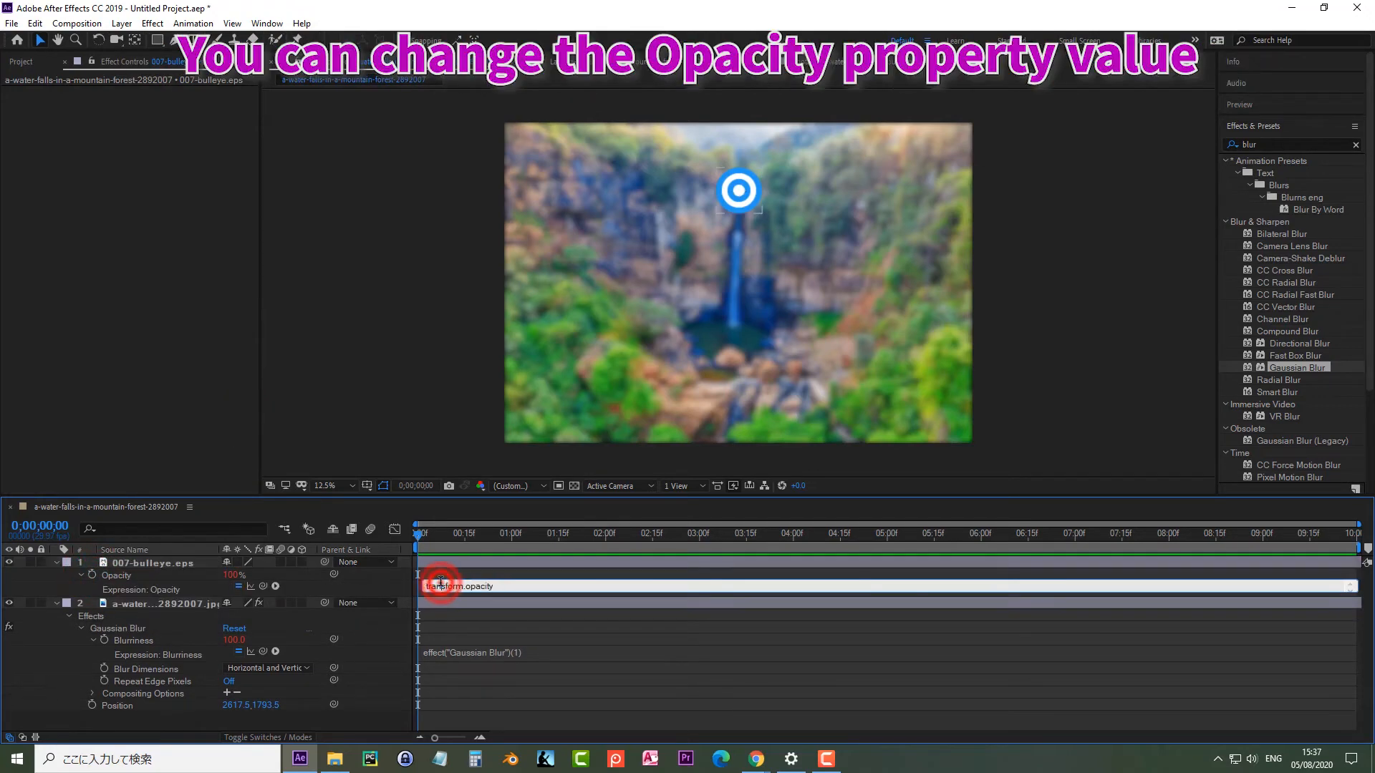
triple_click(440, 585)
key(BackSpace)
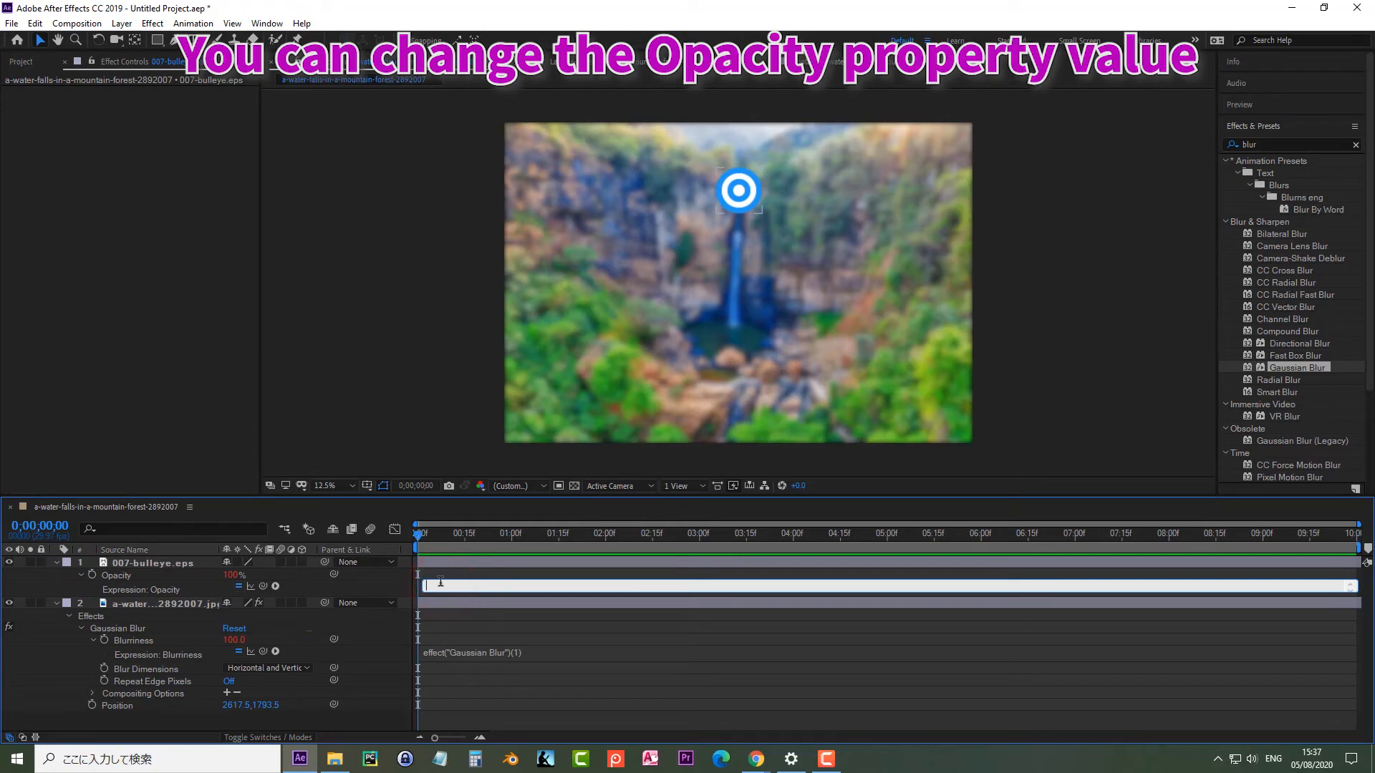
text(ran)
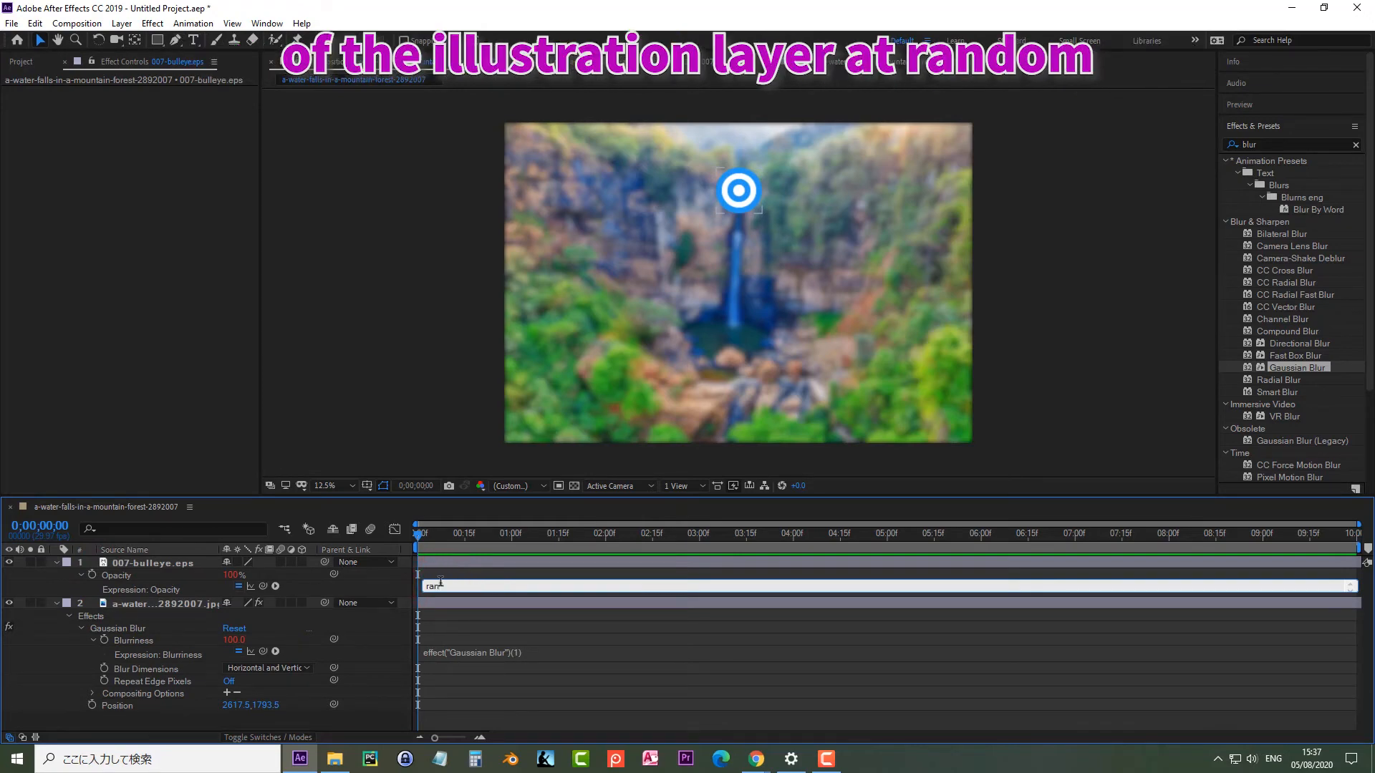
text(dom()
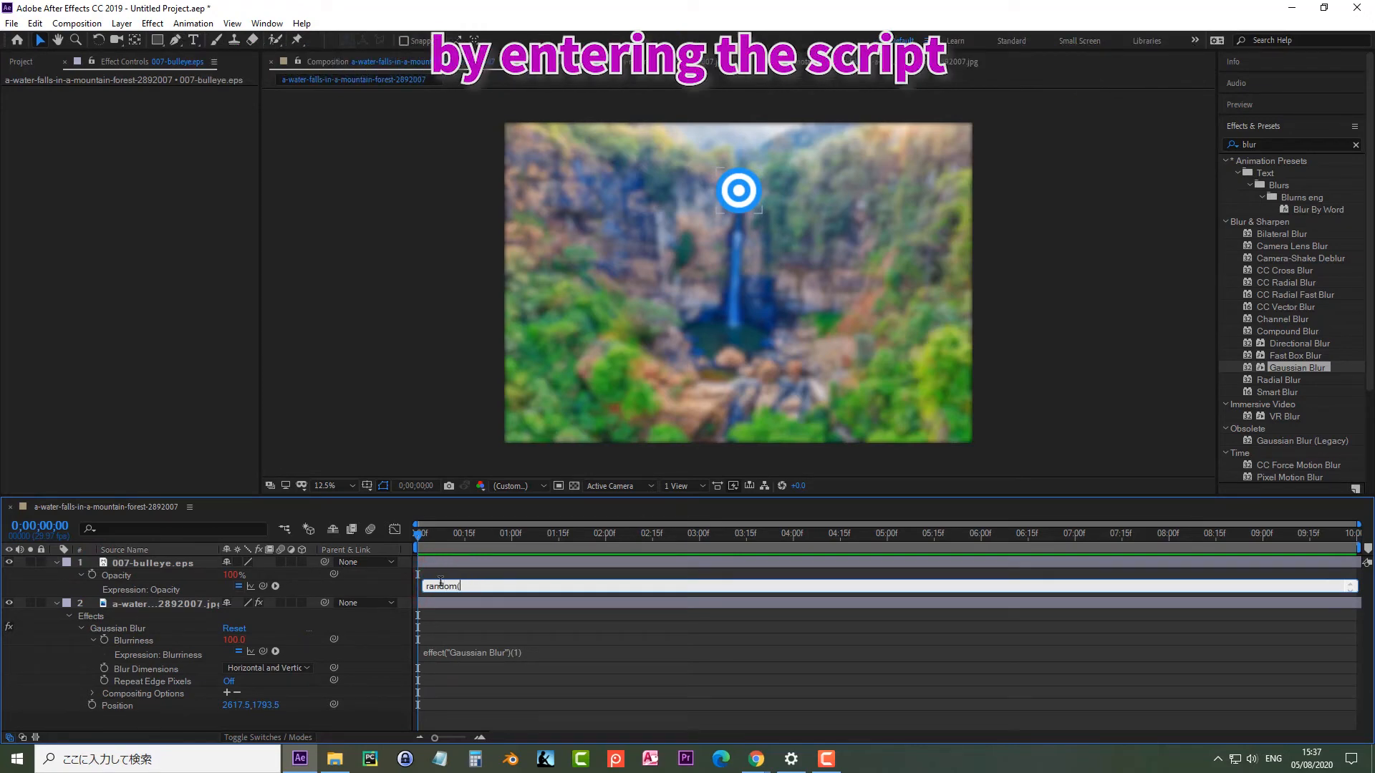
text(70,100)
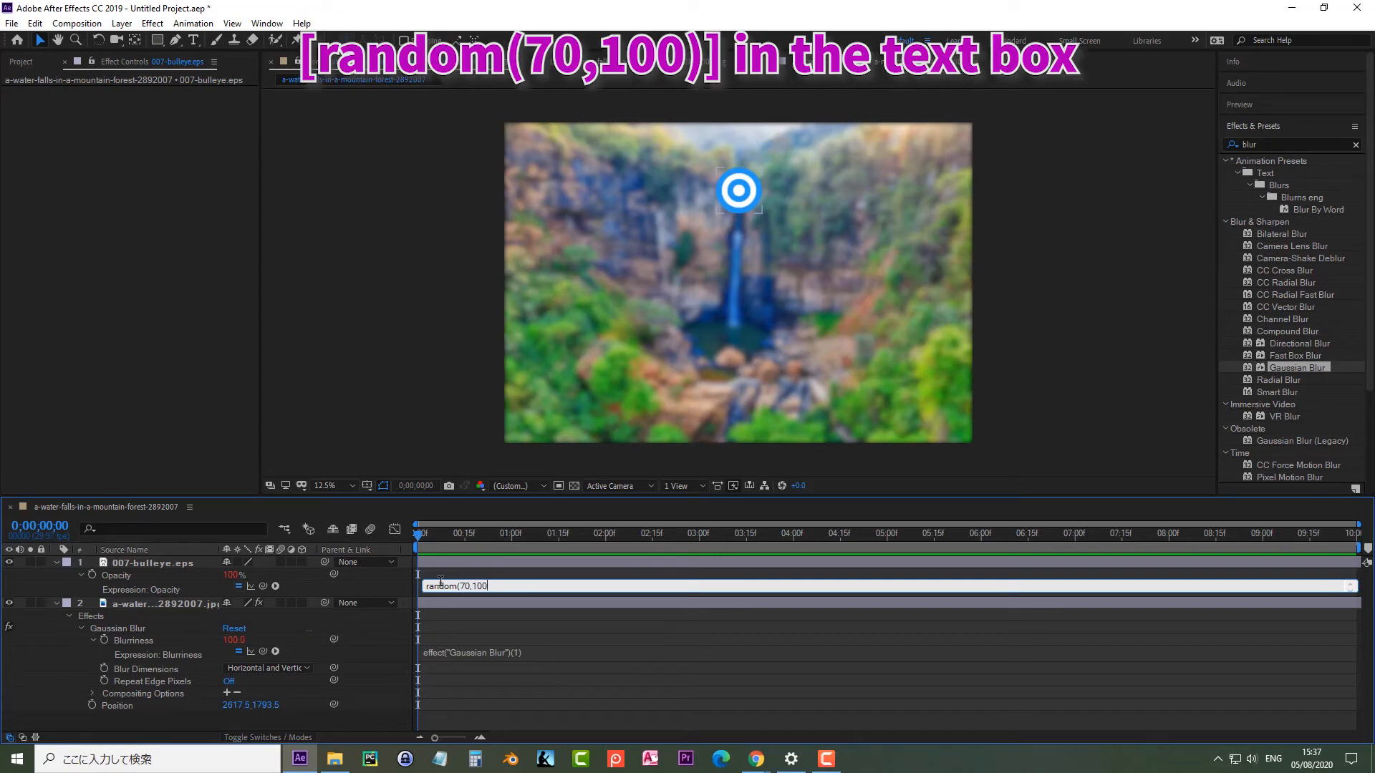
text())
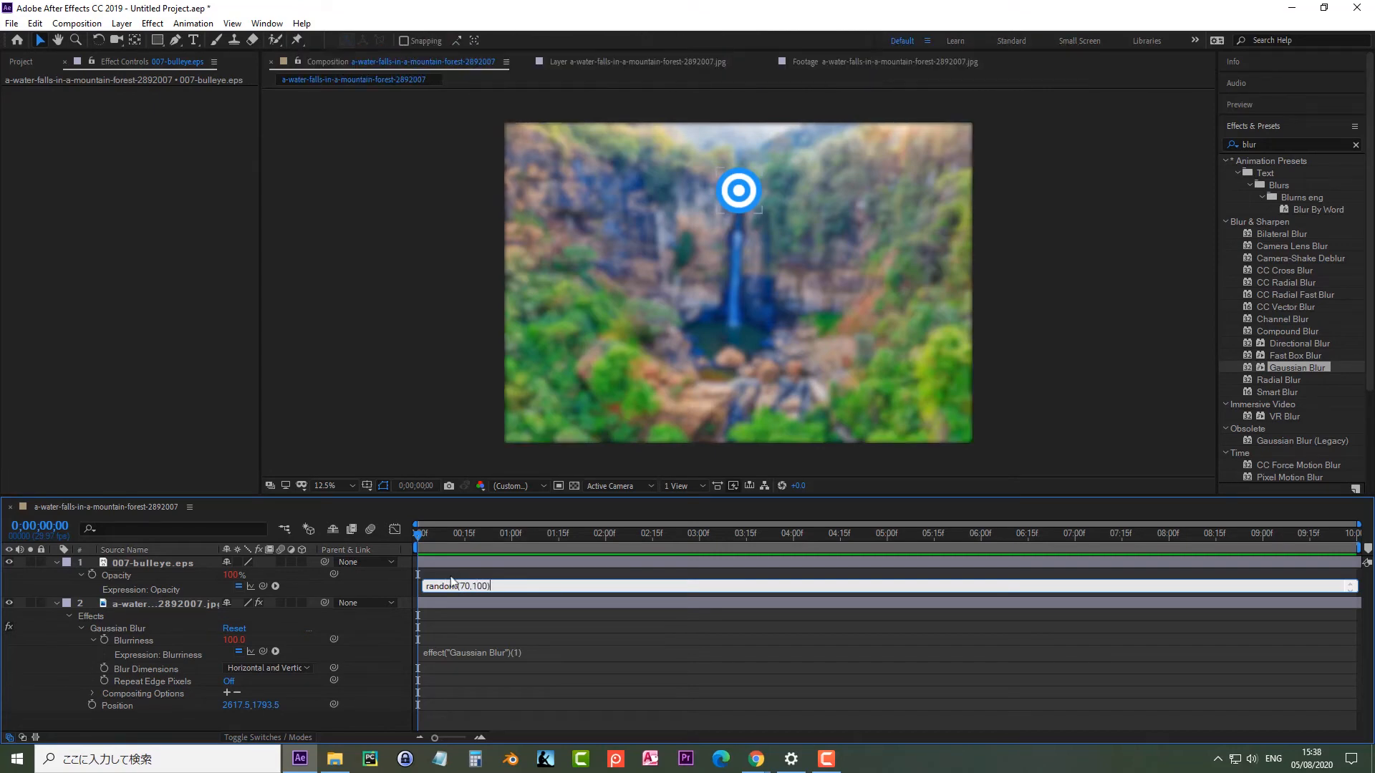
click(454, 573)
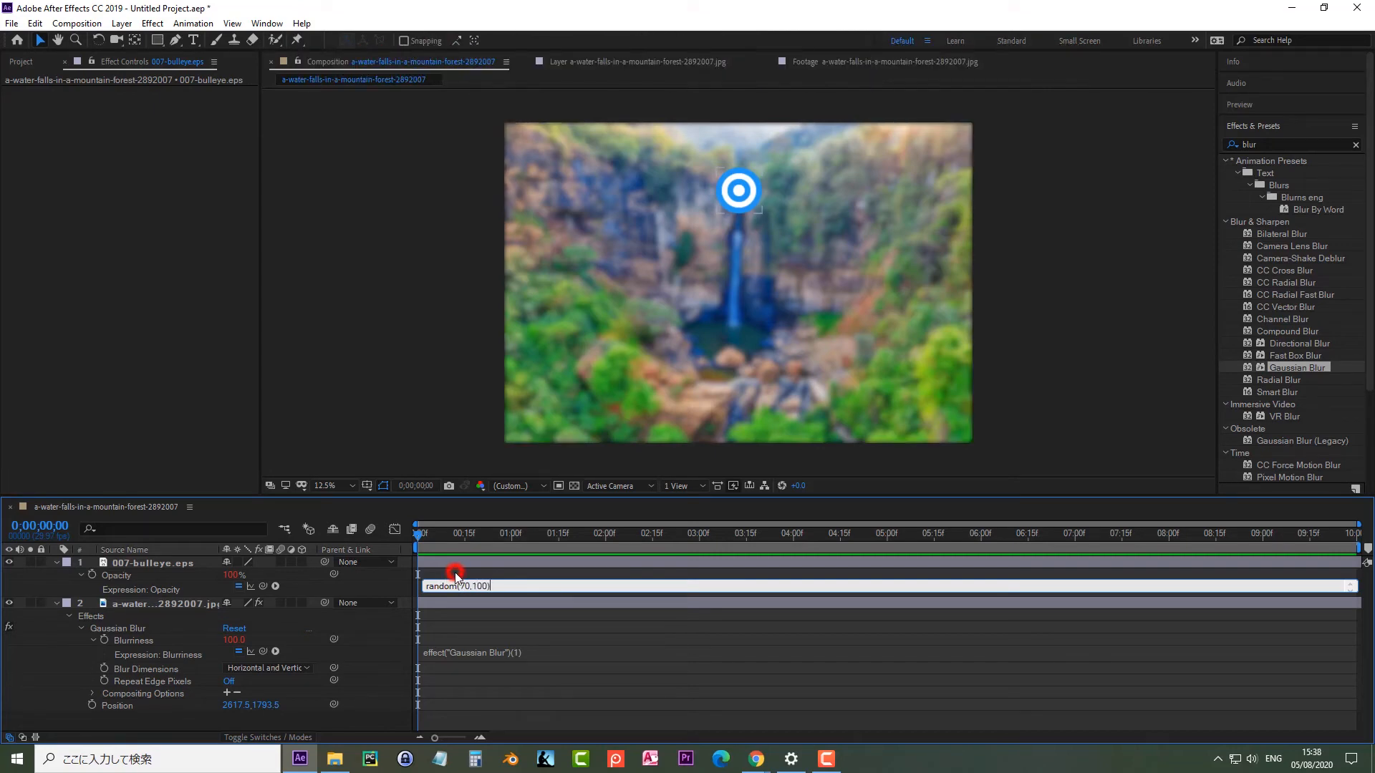
click(1252, 102)
click(1290, 124)
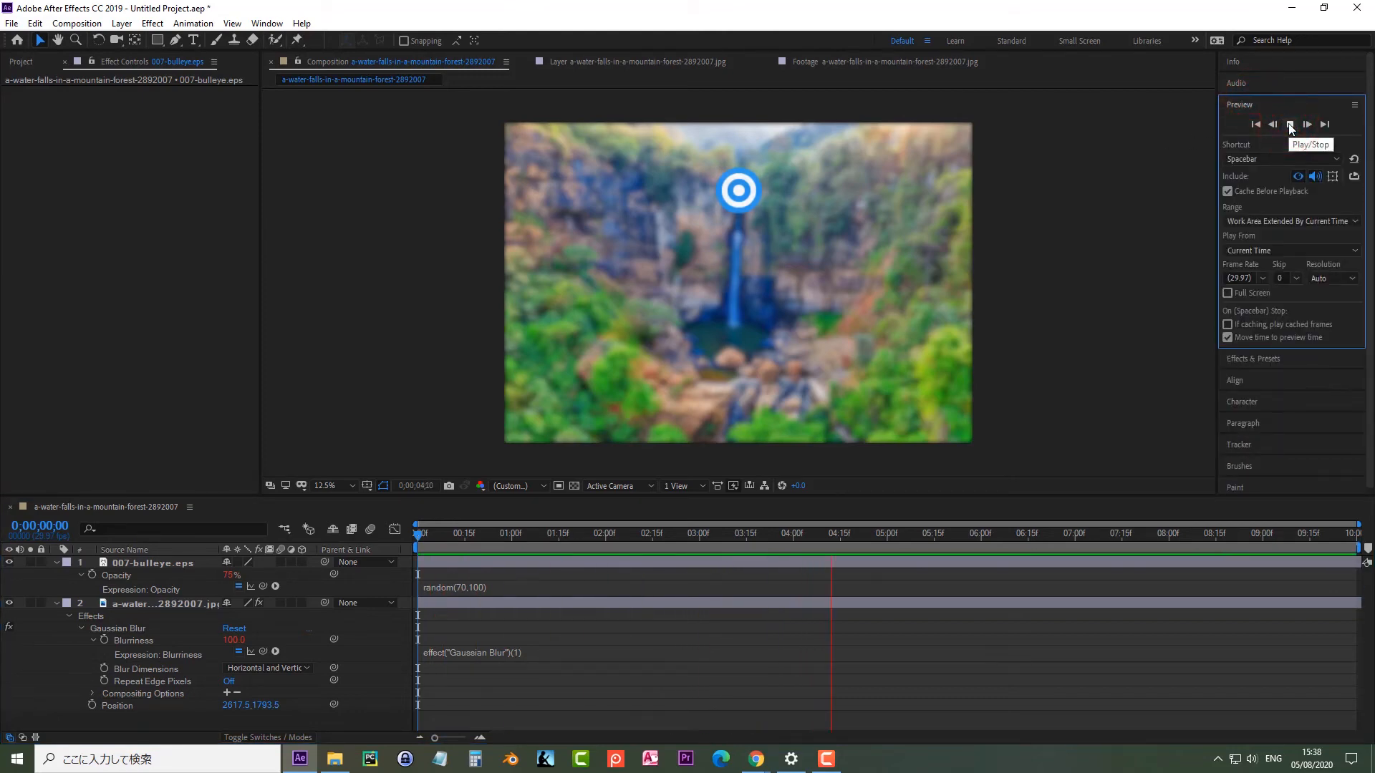
click(1290, 125)
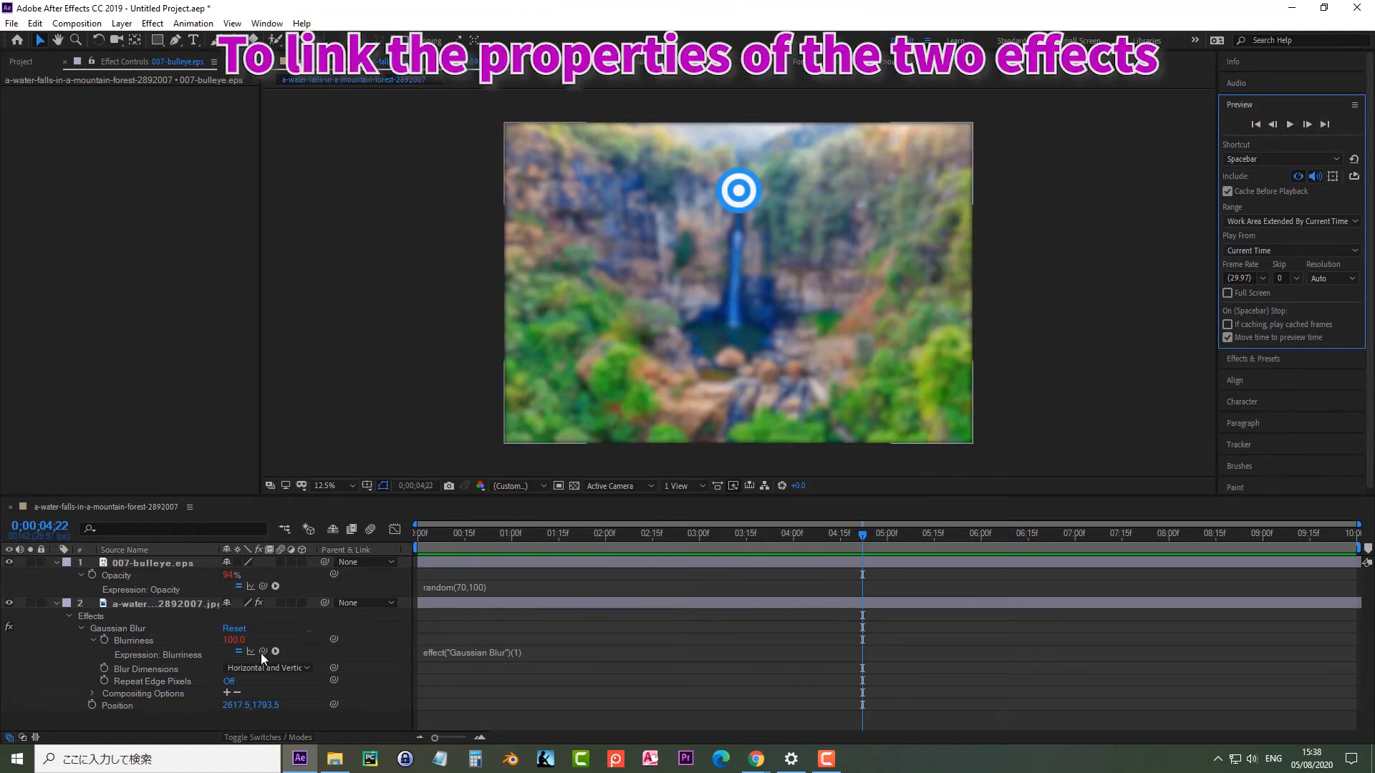
- Link the waterfall layer's Blurriness expression to the 007-bulleye.eps layer's Opacity with the expression pick whip, and preview from the start of the timeline
drag(263, 652, 88, 573)
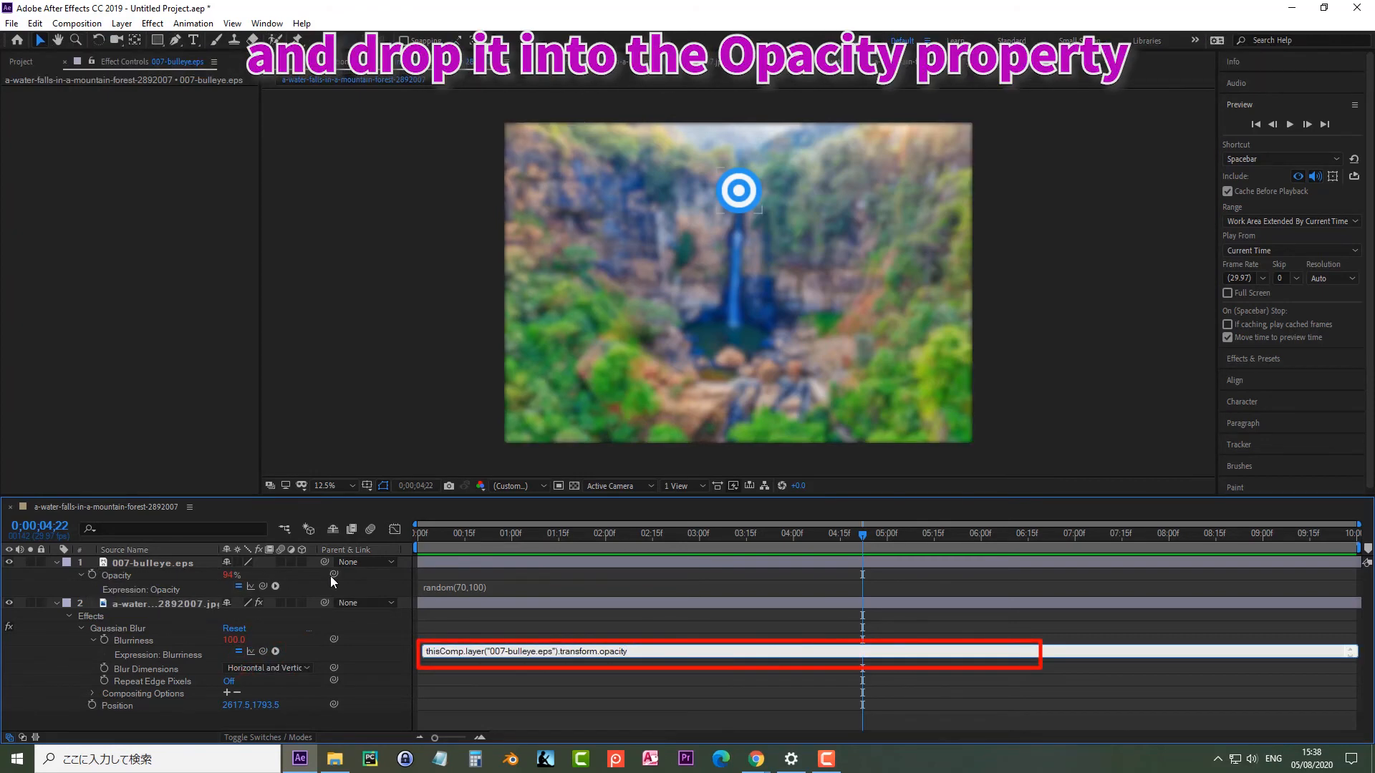
click(569, 706)
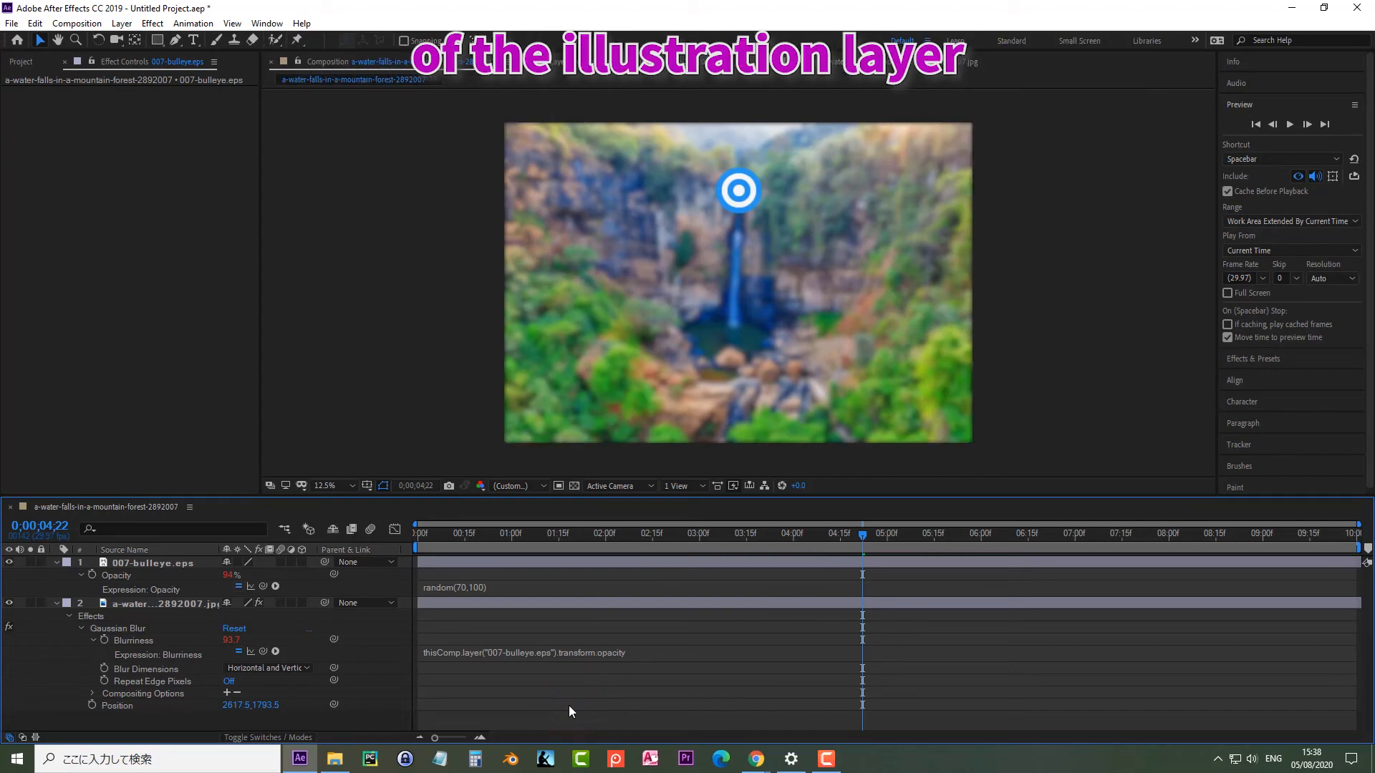
drag(861, 536, 410, 559)
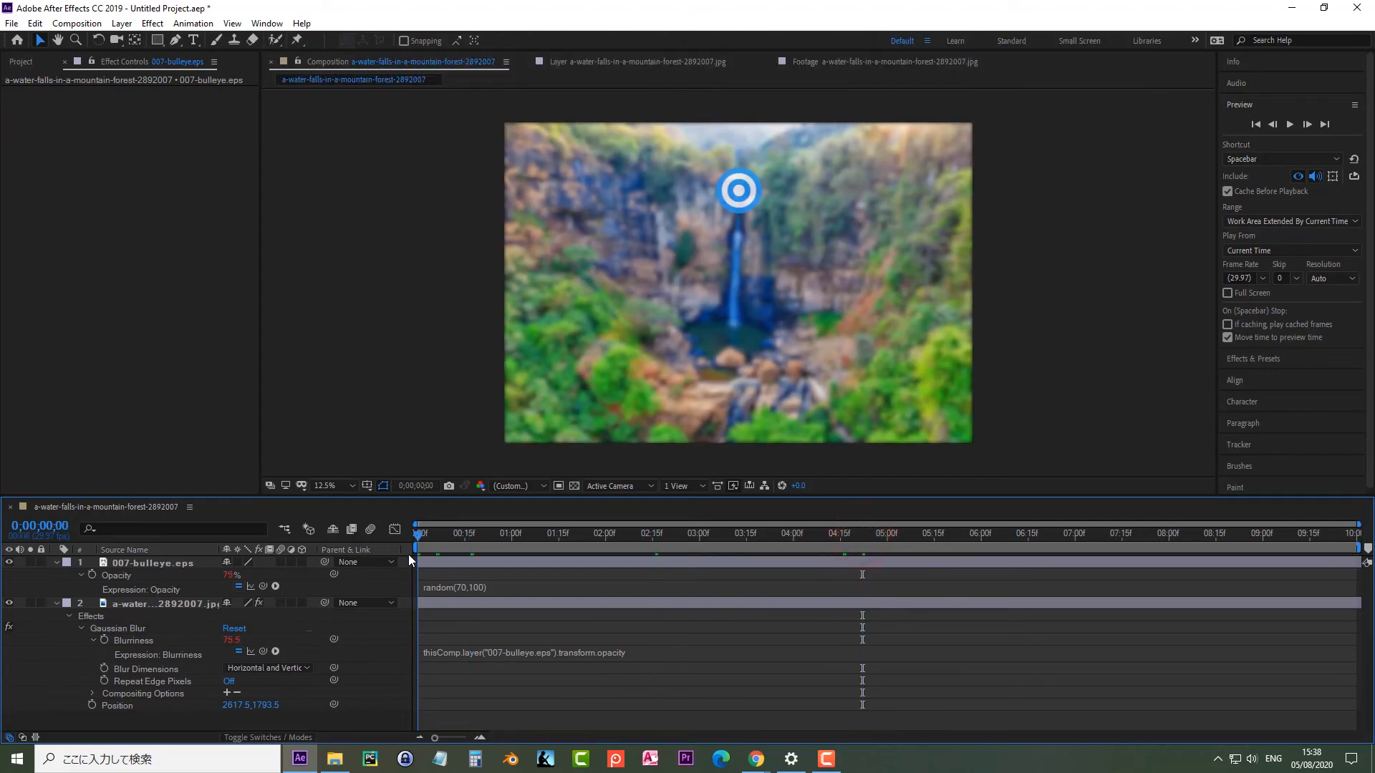
click(1291, 125)
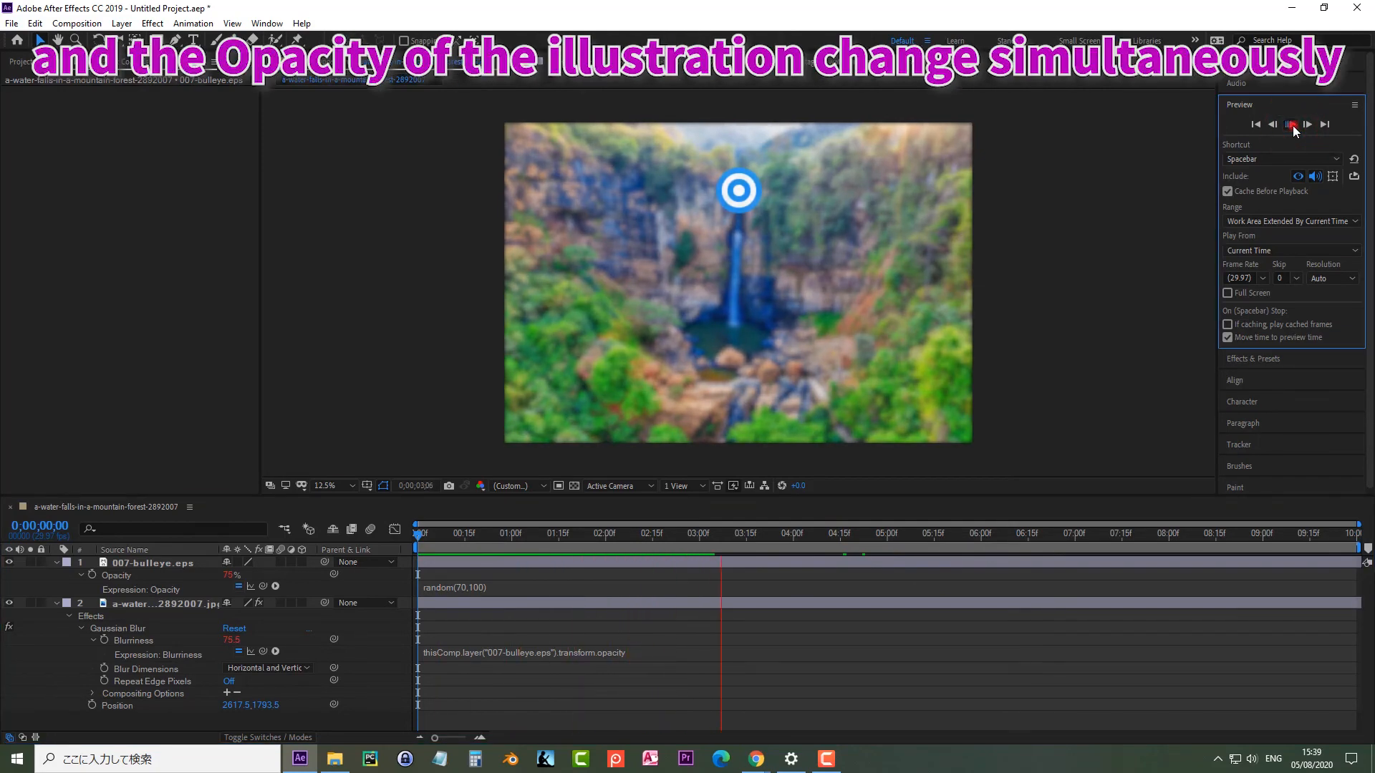
click(1292, 126)
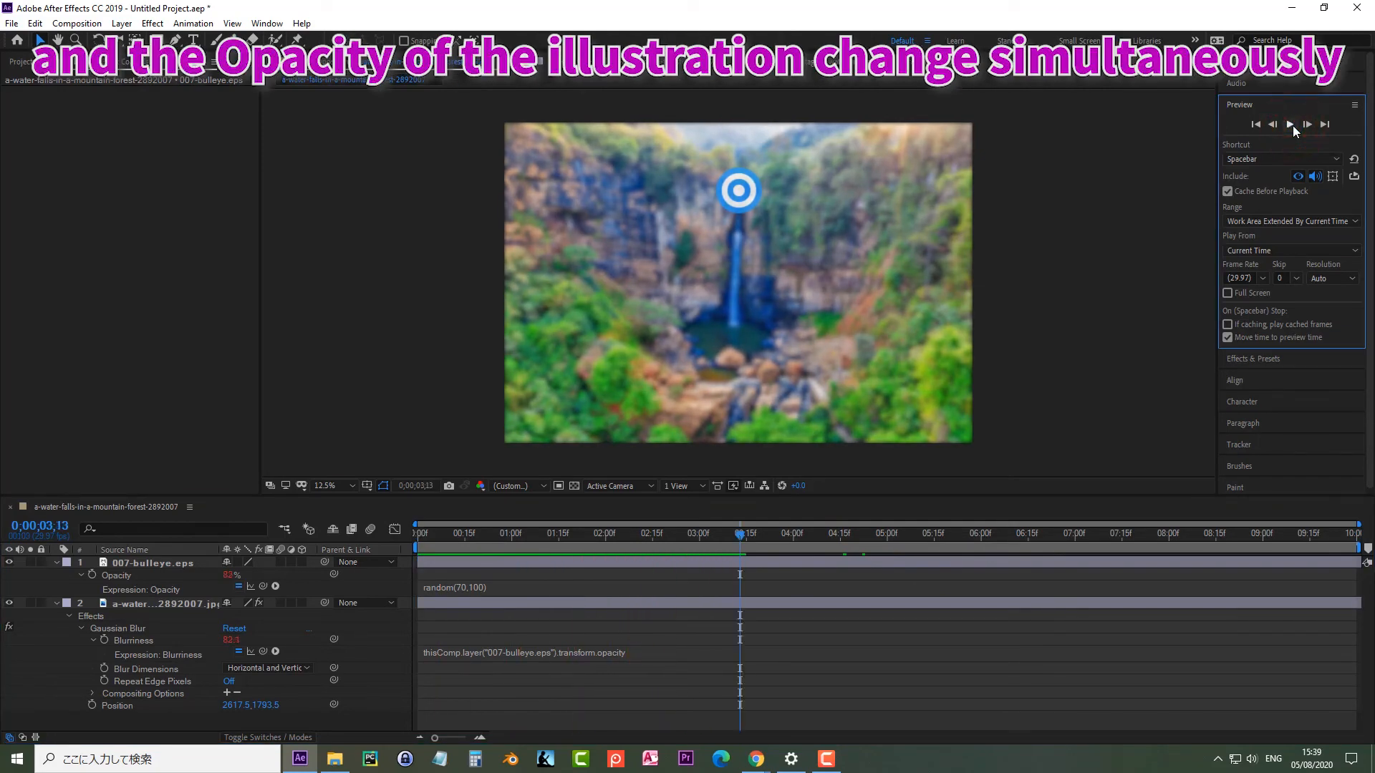